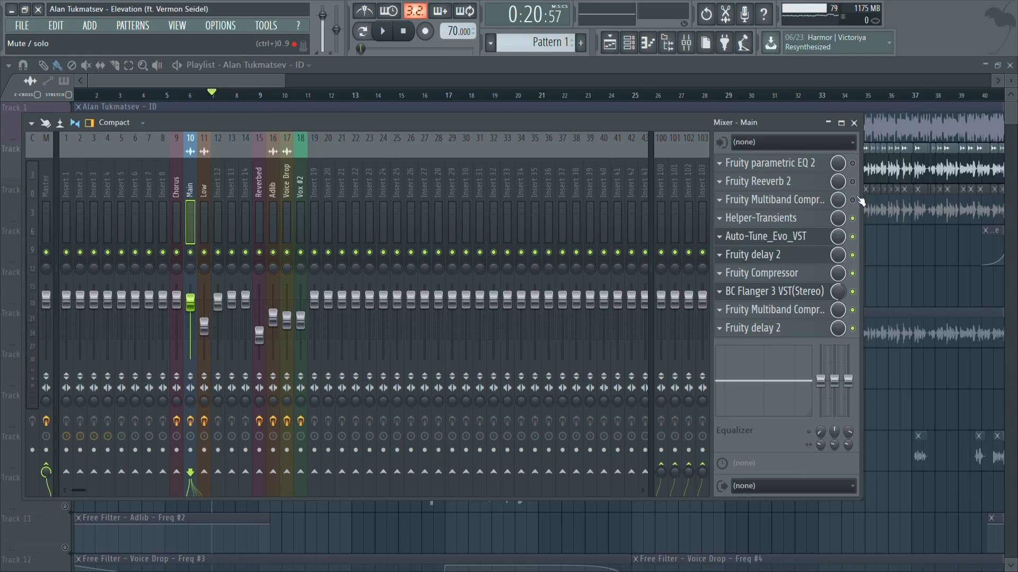
# - Play the soloed vocal on Track 2, add the music on Track 1, and continue playback from about bar 16
pyautogui.click(853, 123)
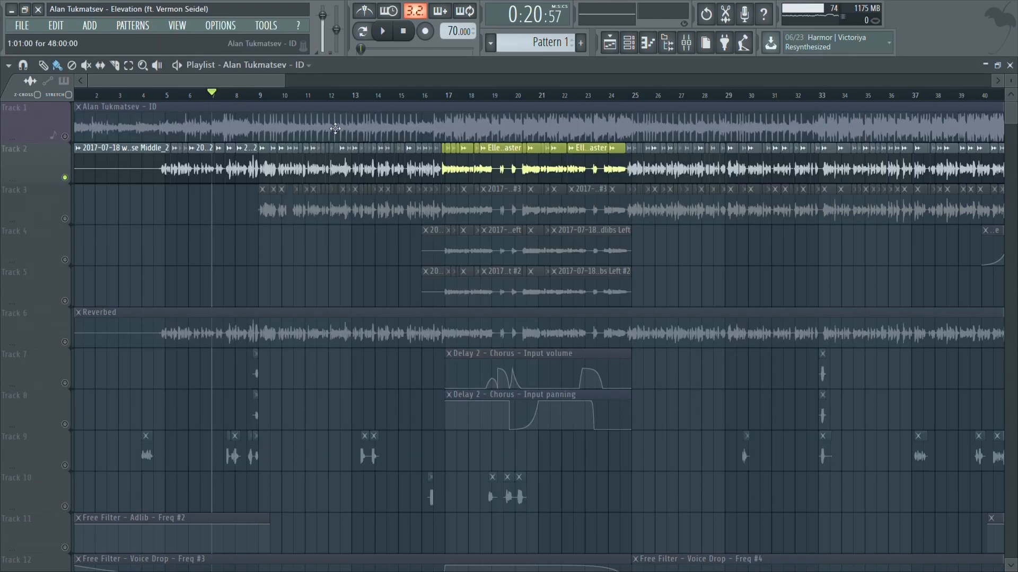
pyautogui.press('space')
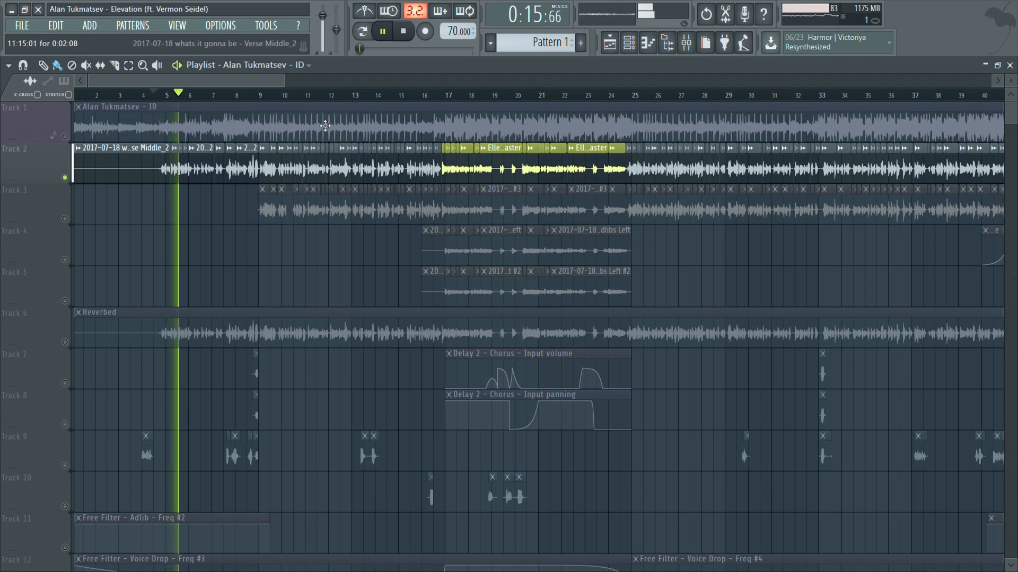
pyautogui.moveTo(287, 84); pyautogui.dragTo(277, 84)
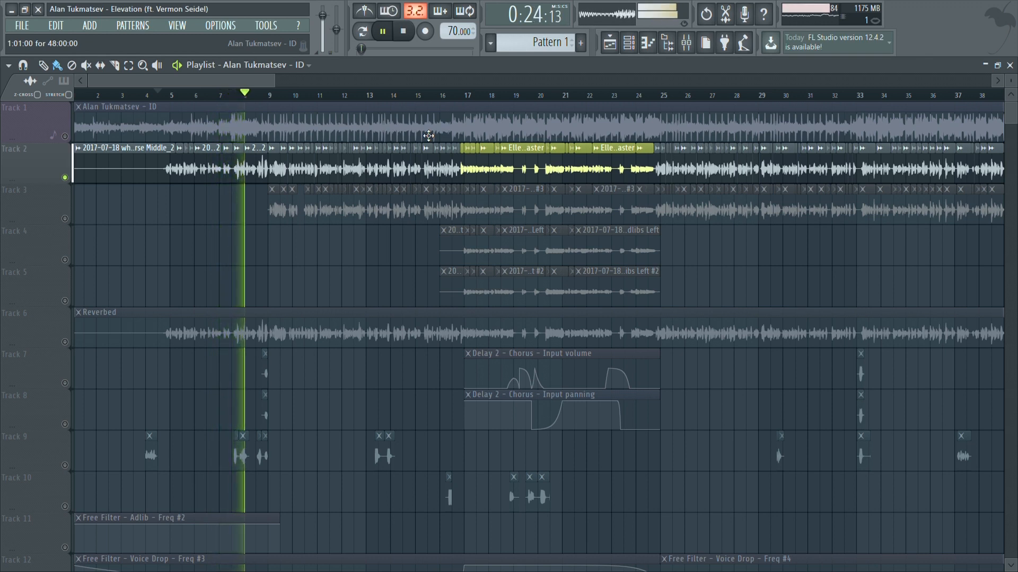
pyautogui.click(70, 138)
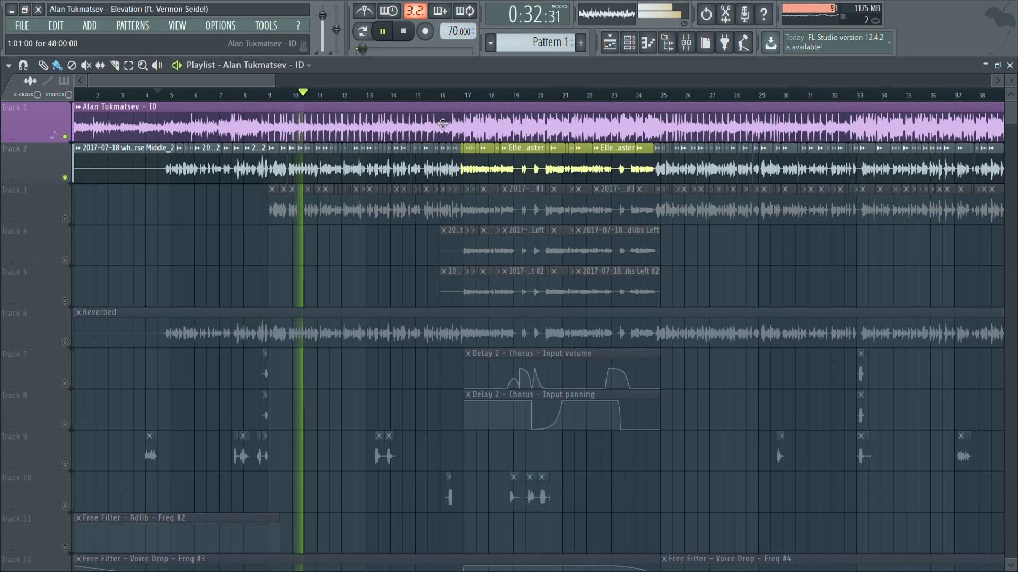
pyautogui.click(448, 96)
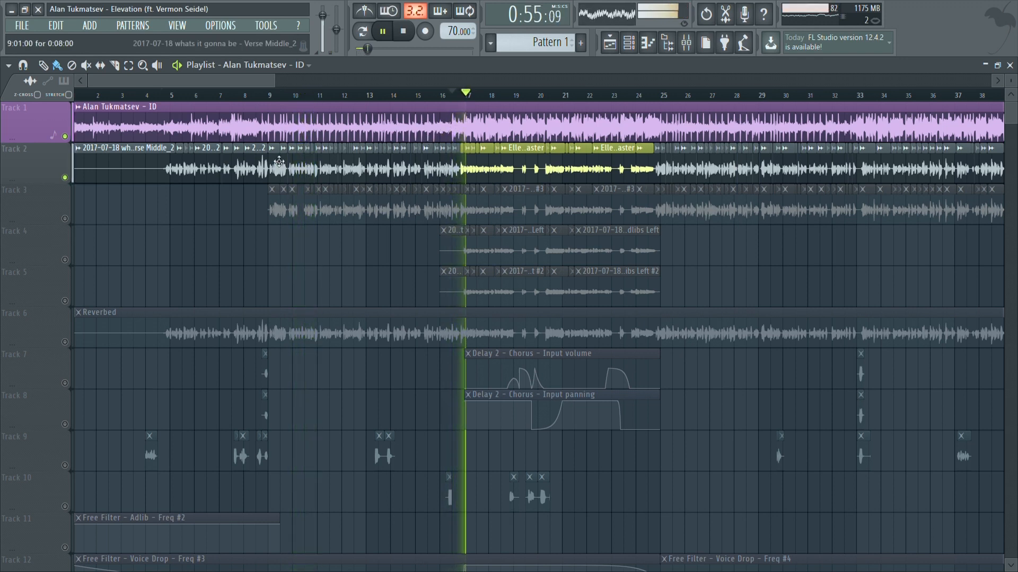
# - Unmute Tracks 4 and 5 during playback, unmute all remaining tracks to hear the full mix, and stop playback
pyautogui.click(65, 260)
pyautogui.click(65, 300)
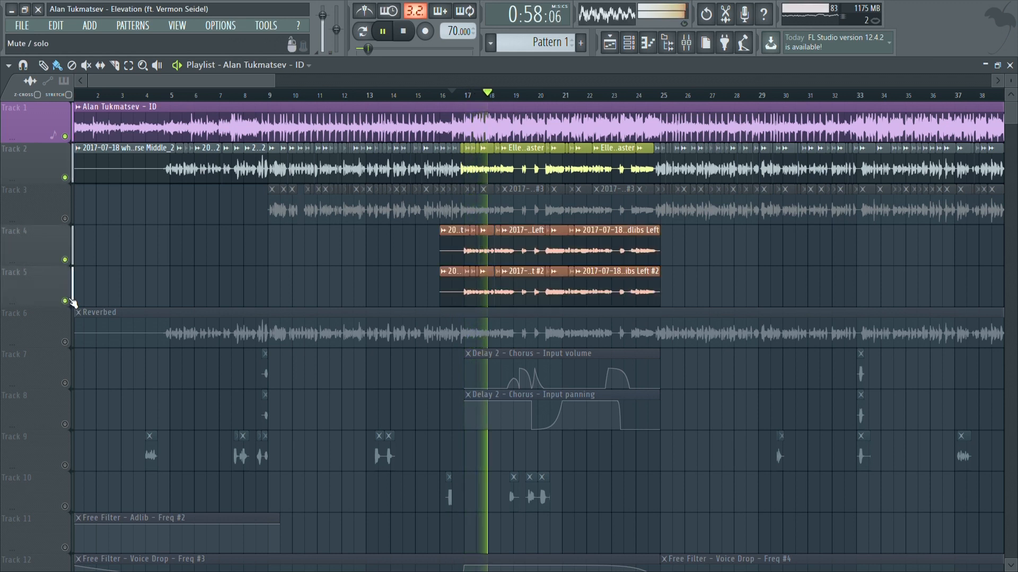
pyautogui.click(66, 218)
pyautogui.rightClick(66, 218)
pyautogui.rightClick(66, 218)
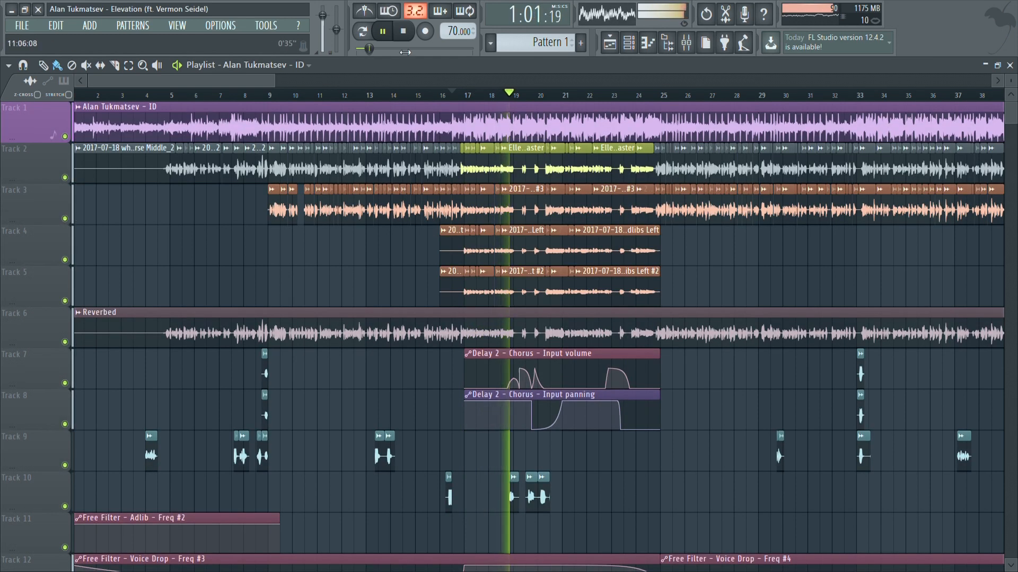
pyautogui.click(404, 32)
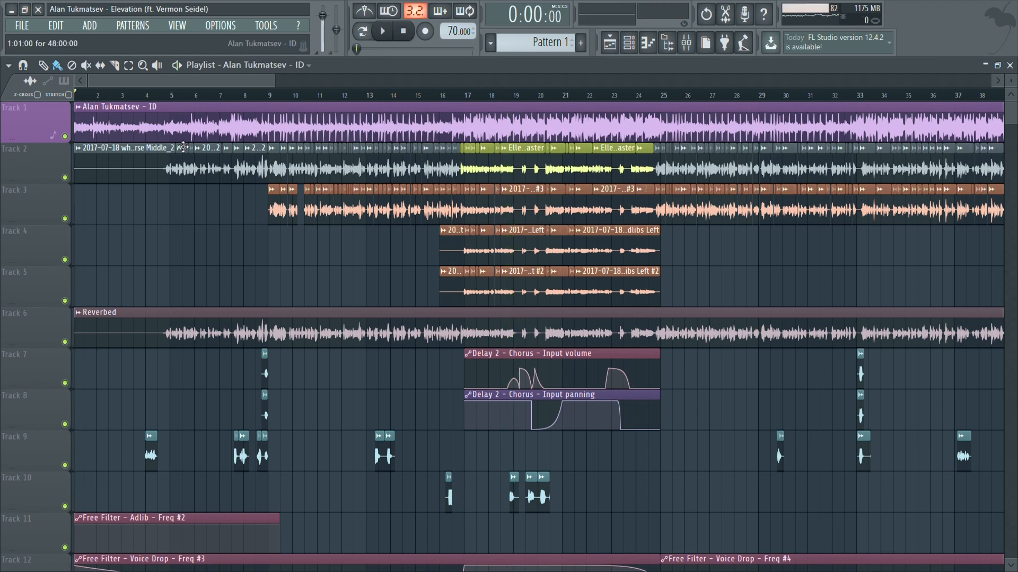
# - Solo the vocal on Track 2 and set the playback range to bars 41 to 49, leaving no clips selected
pyautogui.rightClick(65, 178)
pyautogui.click(280, 97)
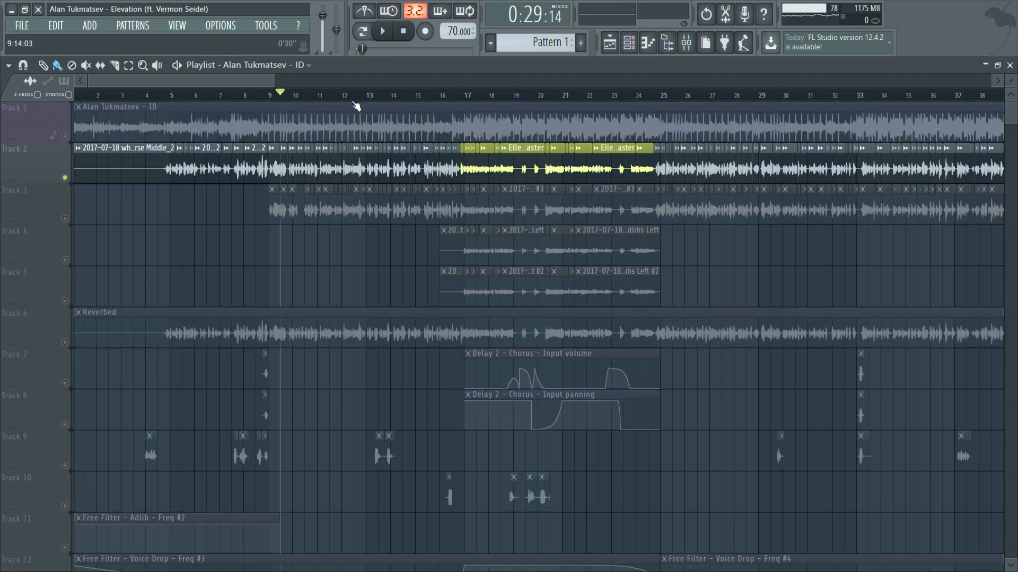
pyautogui.click(686, 47)
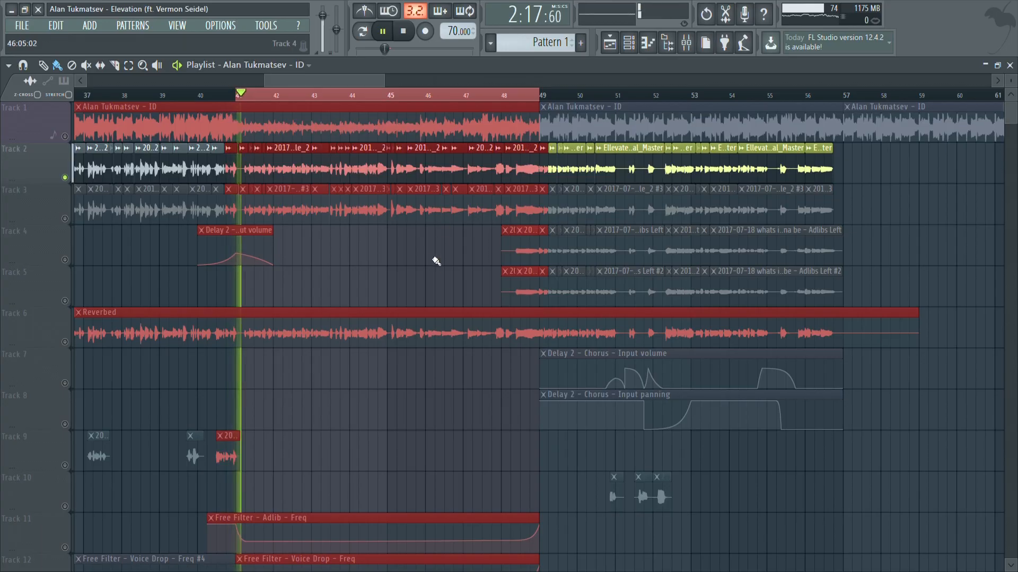
pyautogui.keyDown('ctrl'); pyautogui.click(435, 260); pyautogui.keyUp('ctrl')
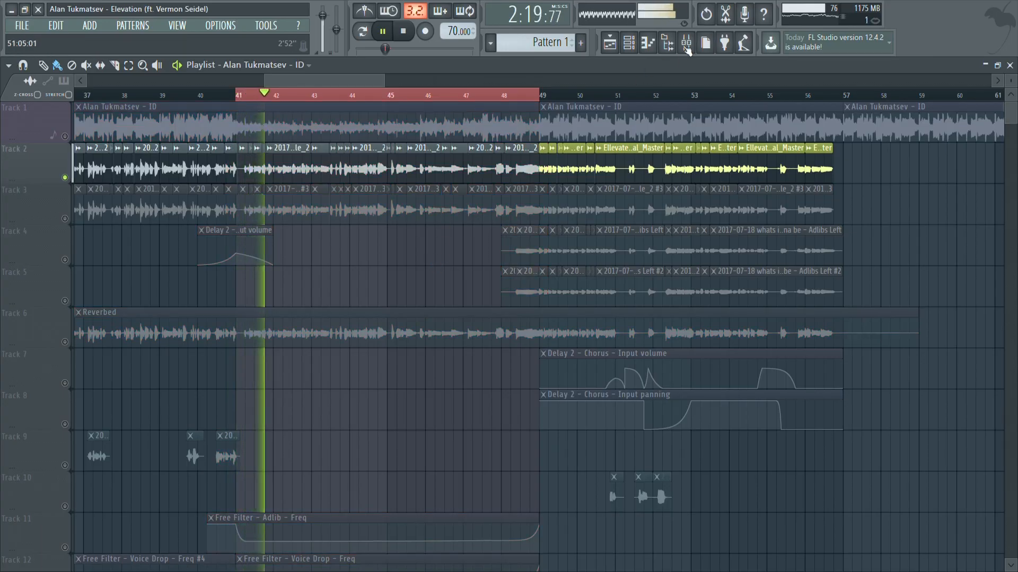
# - Show Fruity parametric EQ 2 from the Main mixer track and play the vocal to view its spectrum
pyautogui.click(687, 44)
pyautogui.click(686, 45)
pyautogui.press('space')
pyautogui.click(687, 44)
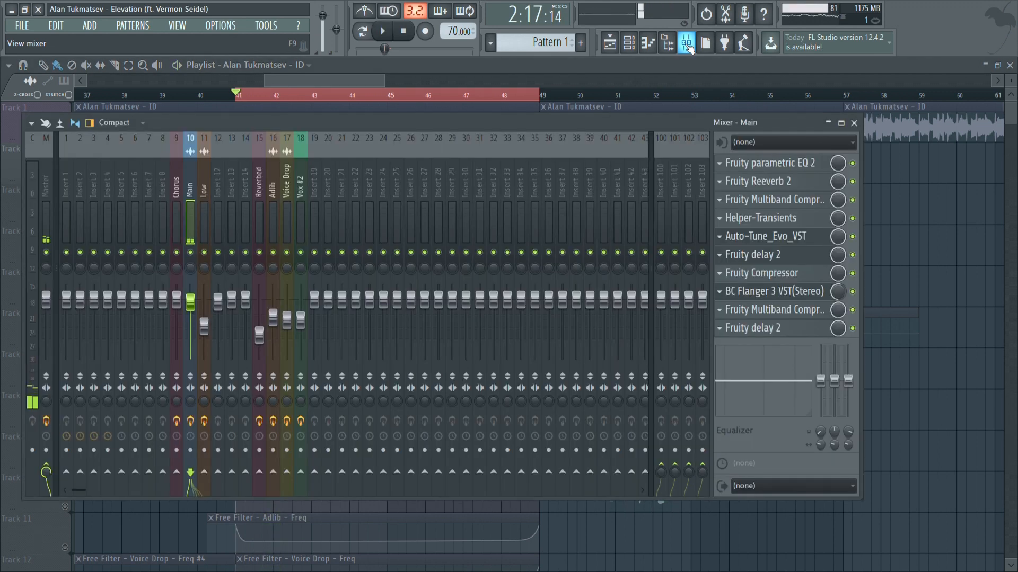
pyautogui.moveTo(579, 118); pyautogui.dragTo(603, 116)
pyautogui.click(783, 161)
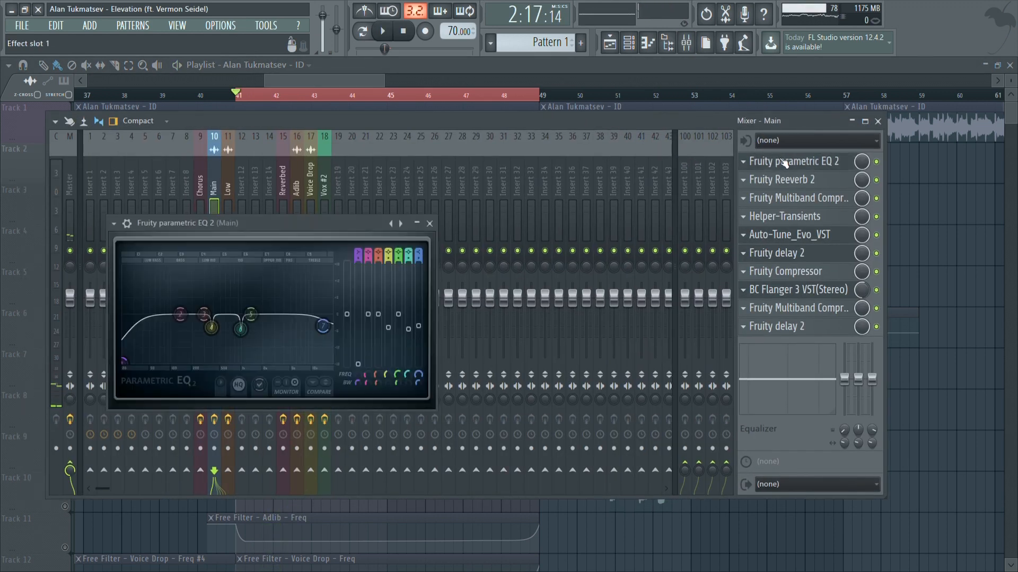
pyautogui.moveTo(367, 221); pyautogui.dragTo(500, 195)
pyautogui.press('space')
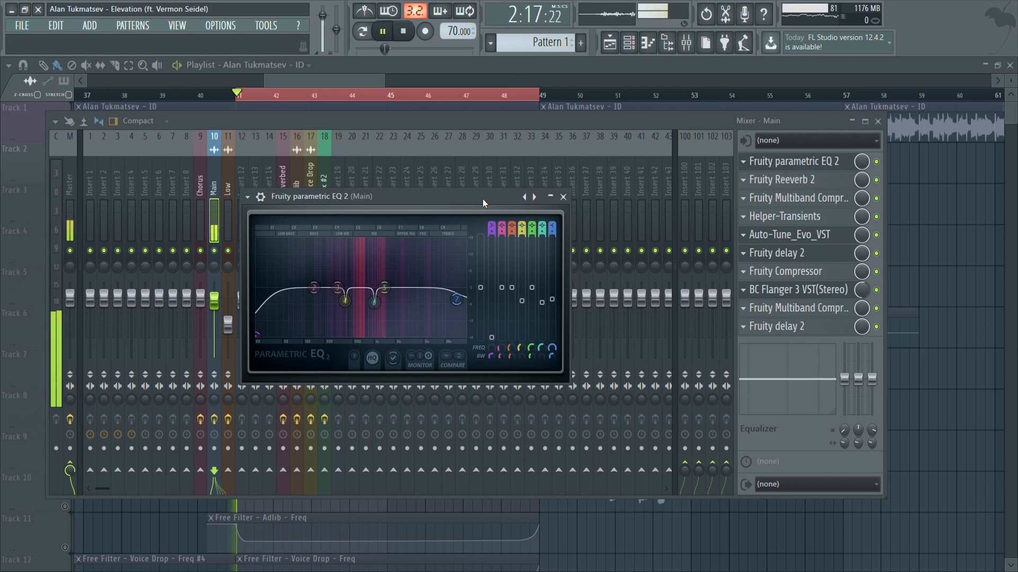
# - Bypass all effects on the Main mixer track except Fruity parametric EQ 2
pyautogui.click(876, 180)
pyautogui.click(876, 198)
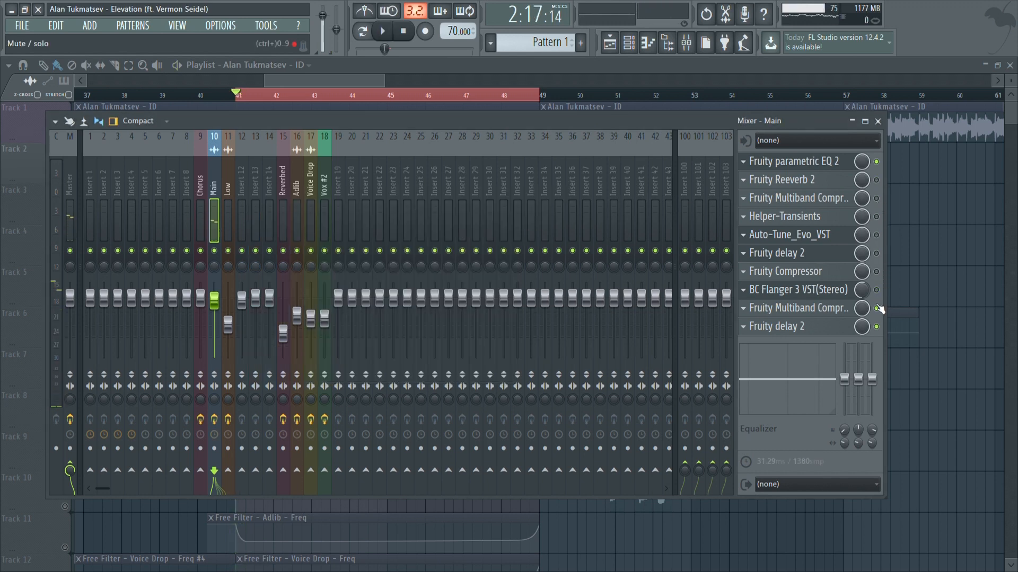
# - Boost band 6 of the Main track's equalizer into a narrow peak and sweep it to 799 Hz while auditioning the vocal
pyautogui.click(788, 163)
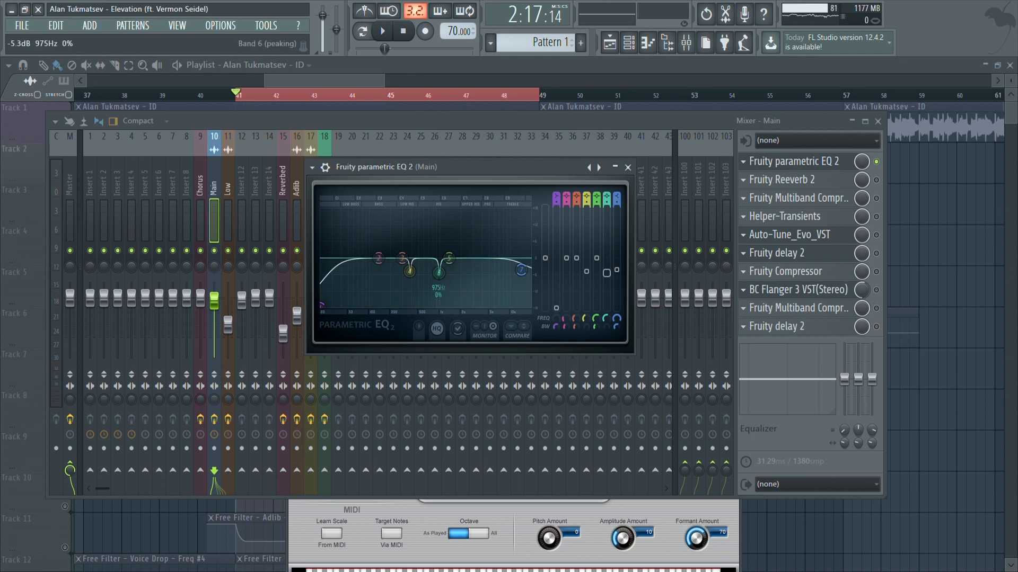
pyautogui.moveTo(607, 208); pyautogui.dragTo(607, 207)
pyautogui.press('space')
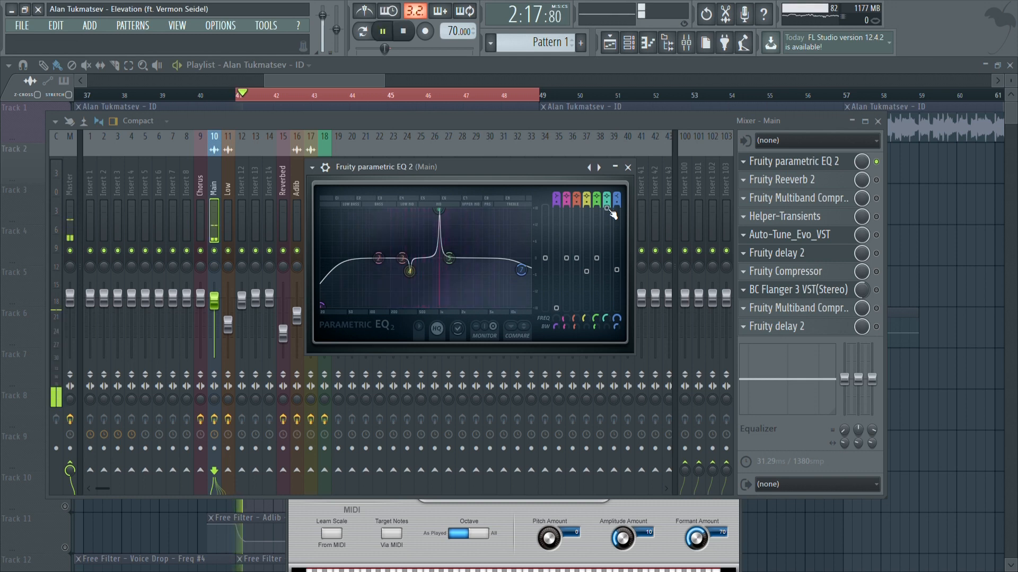
pyautogui.press('space')
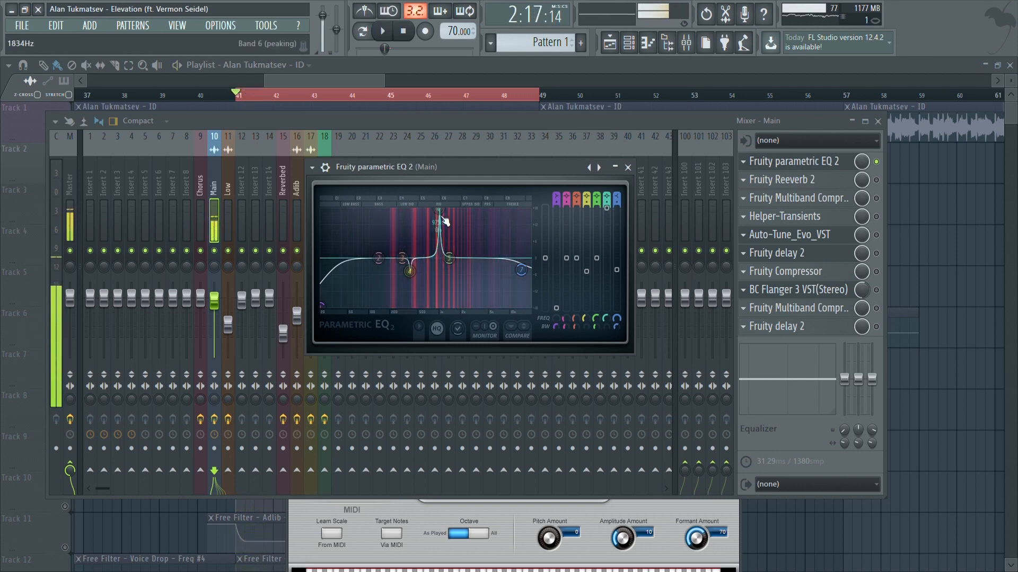
pyautogui.press('space')
pyautogui.moveTo(439, 212); pyautogui.dragTo(433, 212)
pyautogui.press('space')
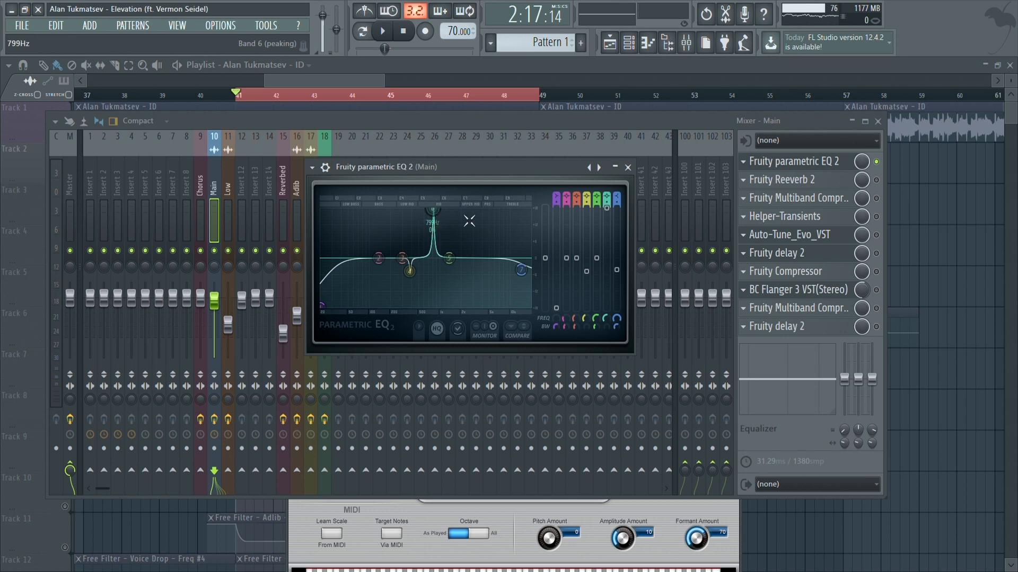
# - Cut EQ band 6 at 799 Hz to about -6 dB and close the equalizer
pyautogui.moveTo(607, 207); pyautogui.dragTo(606, 213)
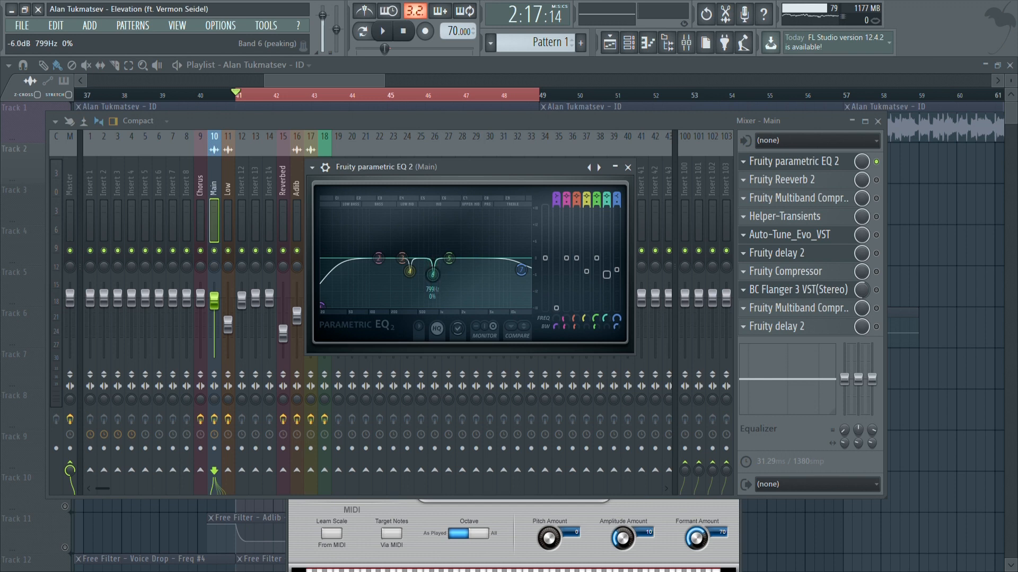
pyautogui.moveTo(606, 275); pyautogui.dragTo(608, 277)
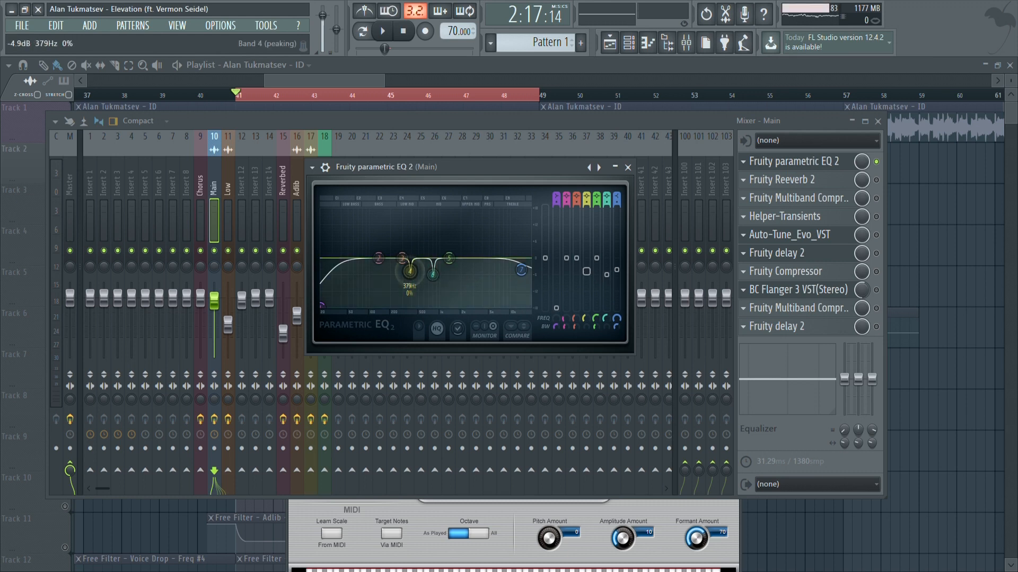
pyautogui.click(628, 169)
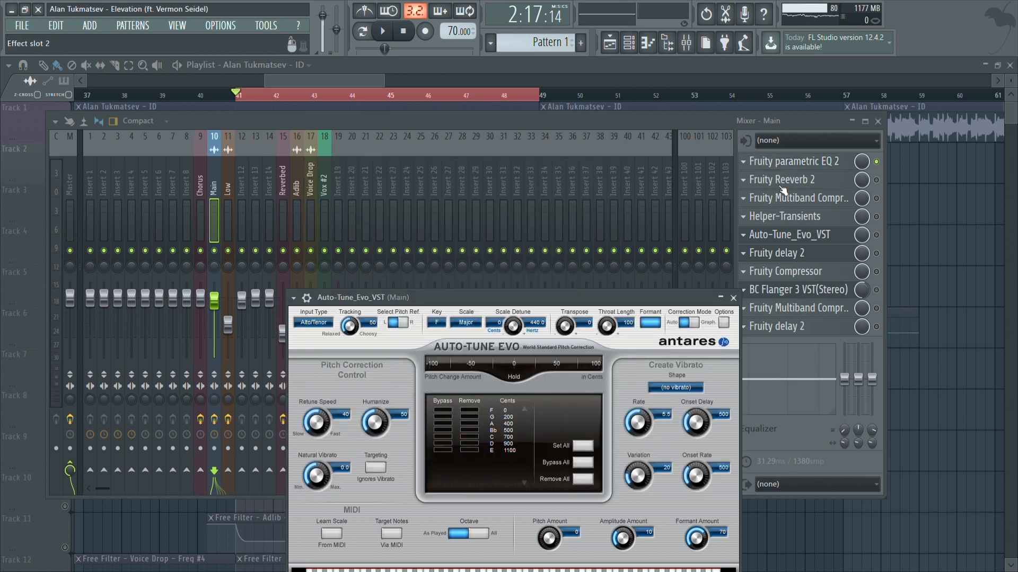
# - Enable Fruity Reeverb 2 on the Main mixer track, show its settings, and audition the vocal with it
pyautogui.click(876, 180)
pyautogui.click(782, 180)
pyautogui.press('space')
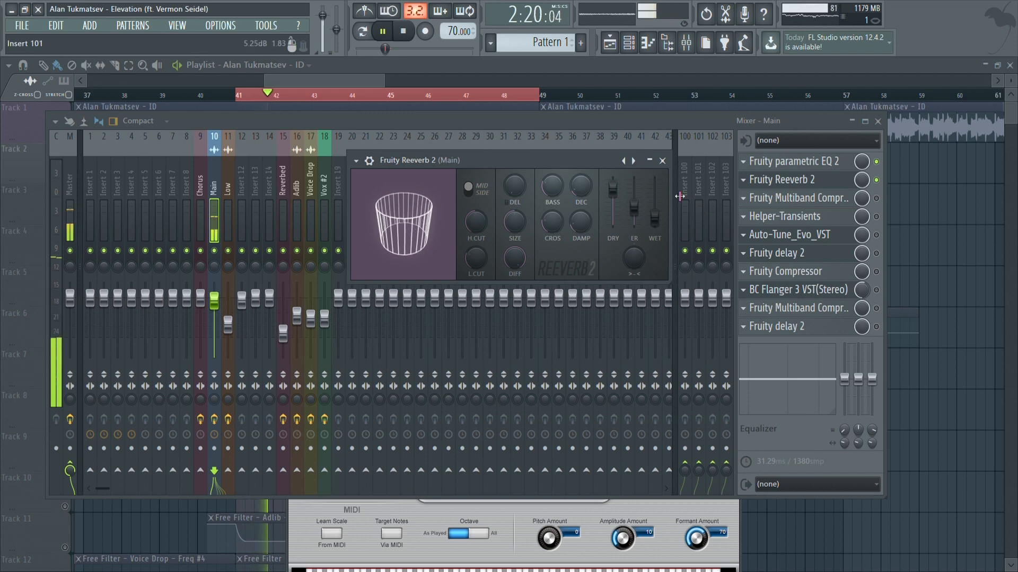
pyautogui.moveTo(586, 167); pyautogui.dragTo(553, 161)
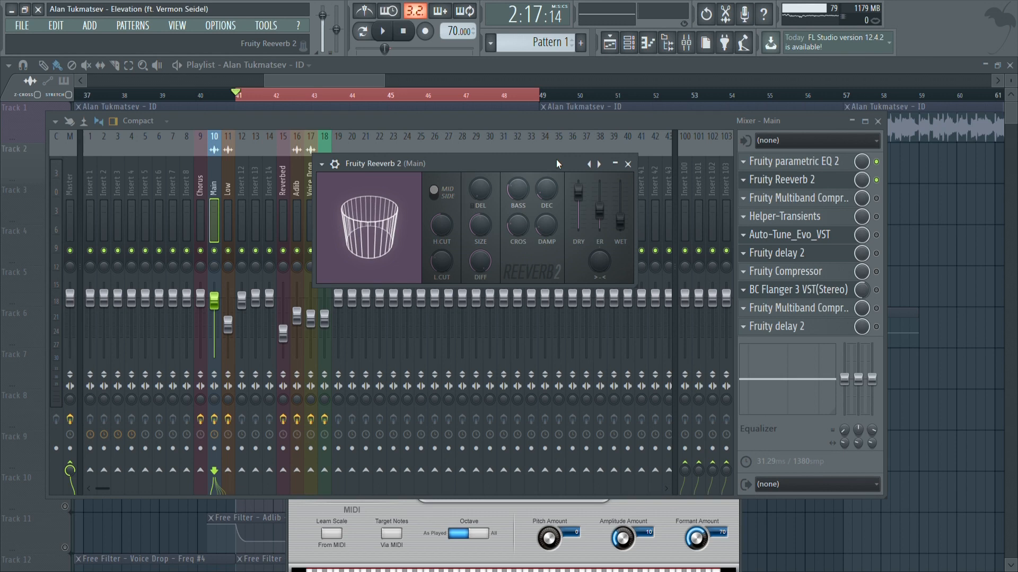
# - Return to the playlist, solo the Reverbed clip on Track 6, and play it
pyautogui.click(407, 106)
pyautogui.scroll(-8, 407, 256)
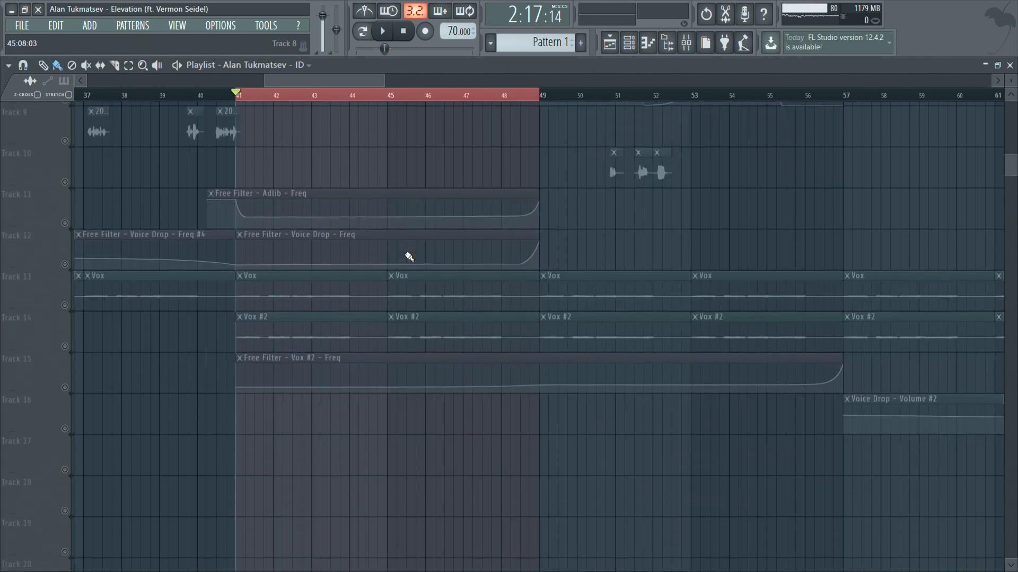
pyautogui.scroll(8, 409, 257)
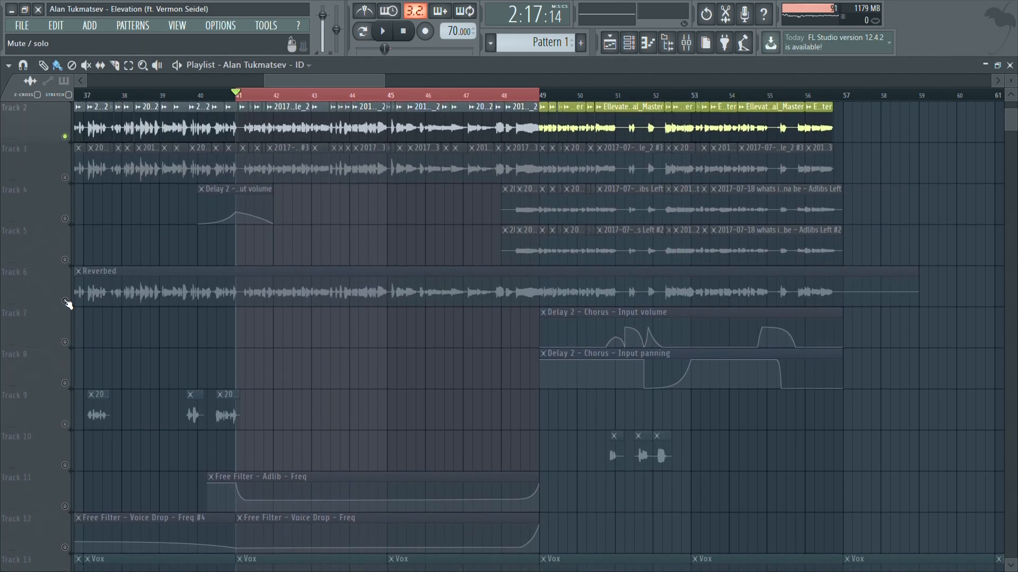
pyautogui.rightClick(65, 302)
pyautogui.scroll(1, 74, 212)
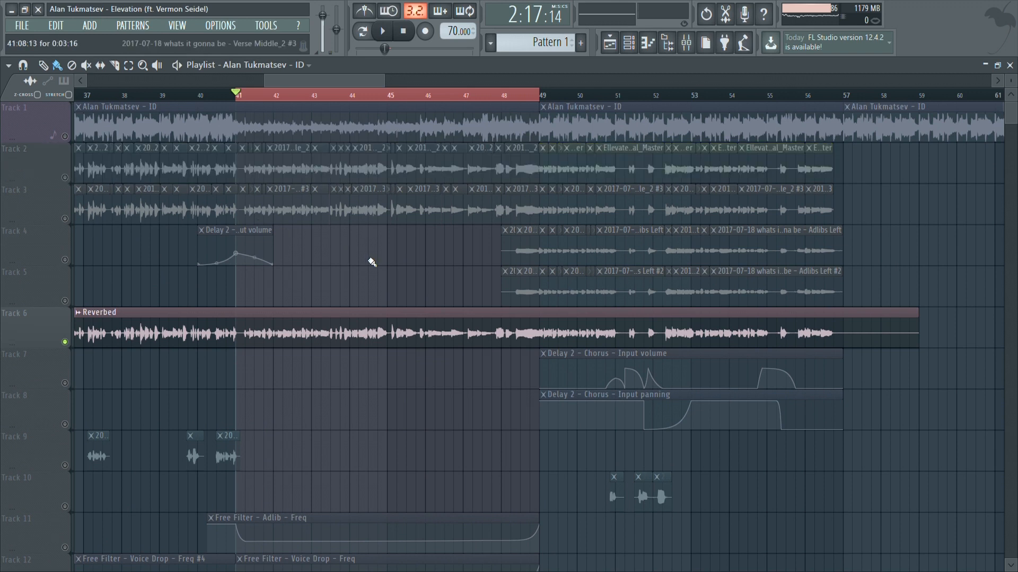
pyautogui.press('space')
# - Compare the effect chains of the Reverbed and Main mixer tracks
pyautogui.click(685, 46)
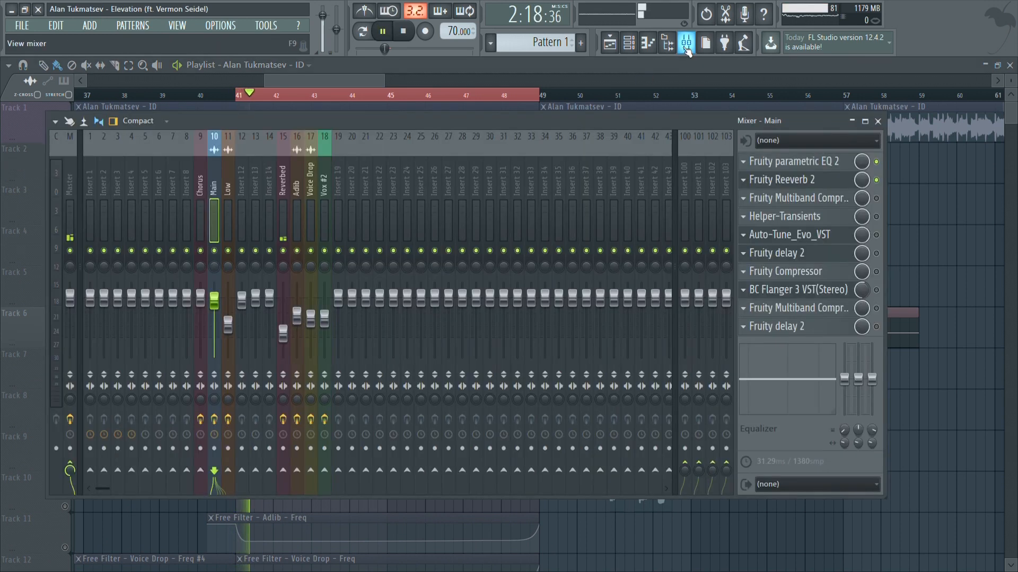
pyautogui.click(283, 192)
pyautogui.press('space')
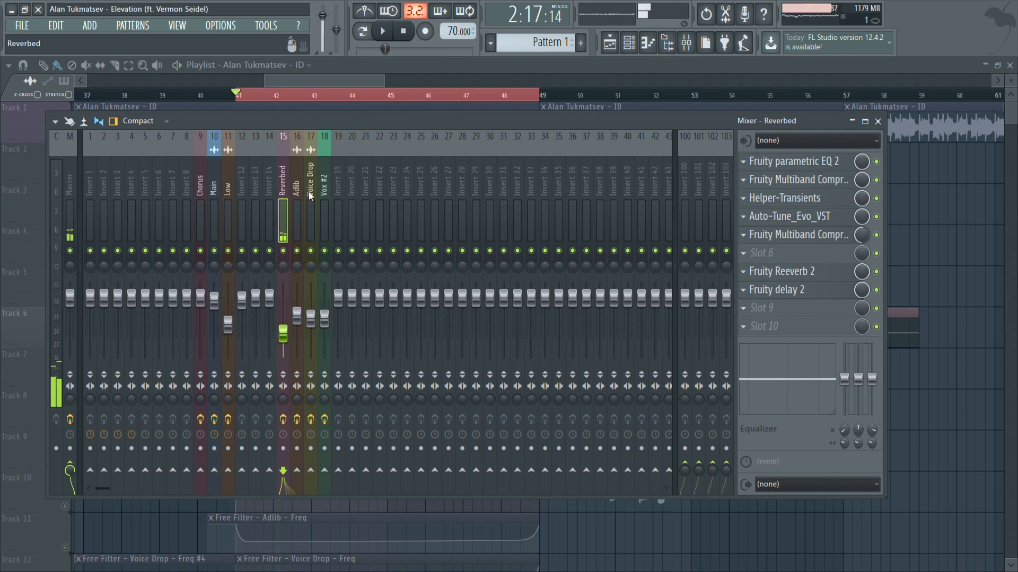
pyautogui.click(214, 192)
pyautogui.click(283, 192)
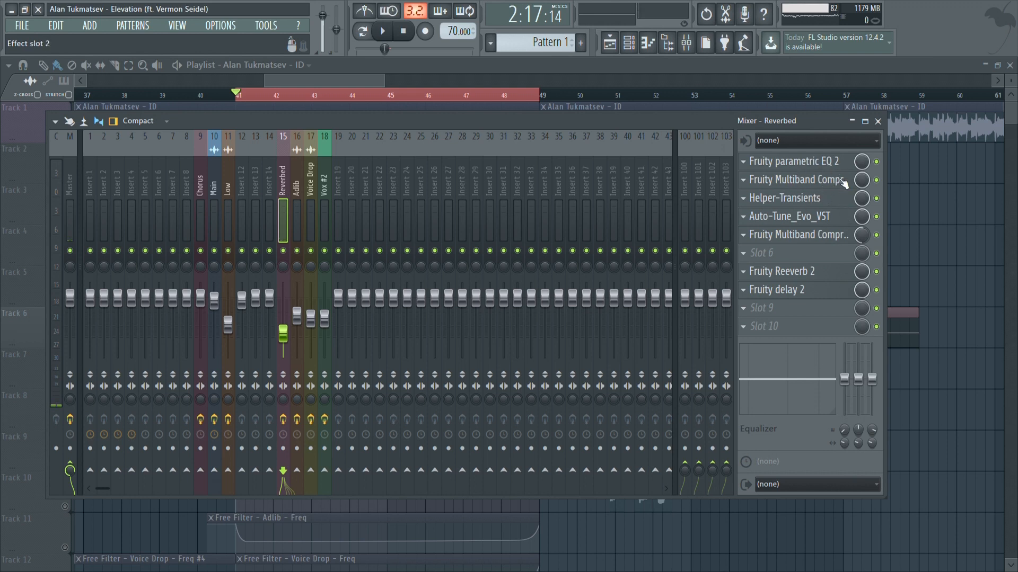
# - Play the Track 2 vocal together with the Reverbed clip on Track 6, mute Track 6, and stop playback
pyautogui.press('F9')
pyautogui.press('space')
pyautogui.press('space')
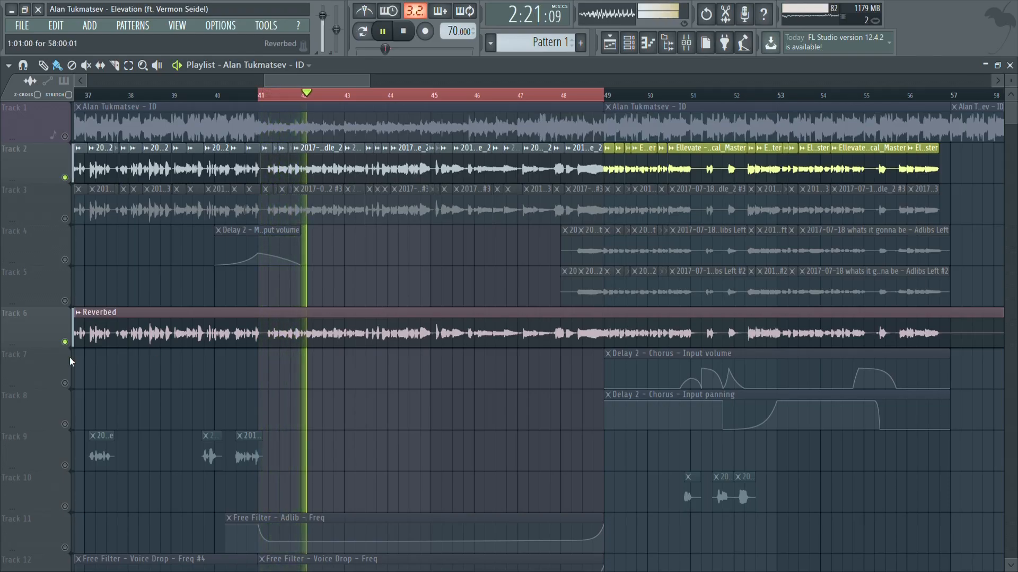
pyautogui.click(65, 342)
pyautogui.press('space')
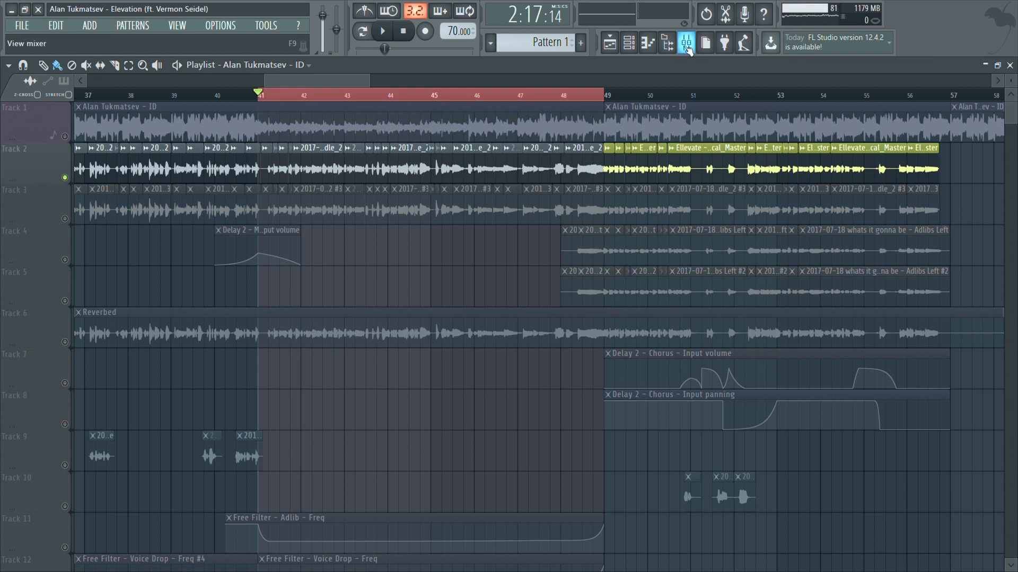
# - Select the Main mixer track and audition the vocal with only the equalizer and reverb active
pyautogui.click(686, 42)
pyautogui.press('space')
pyautogui.click(210, 192)
pyautogui.press('space')
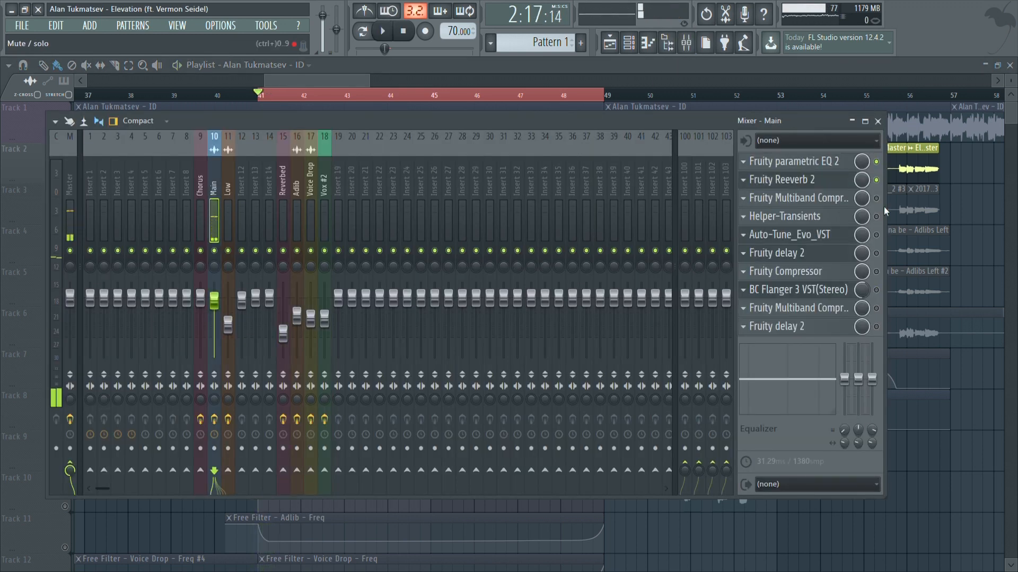
# - Enable the first Fruity Multiband Compressor on the Main track, show its band settings, and audition the vocal through it
pyautogui.click(784, 198)
pyautogui.moveTo(377, 119); pyautogui.dragTo(507, 143)
pyautogui.press('space')
pyautogui.press('space')
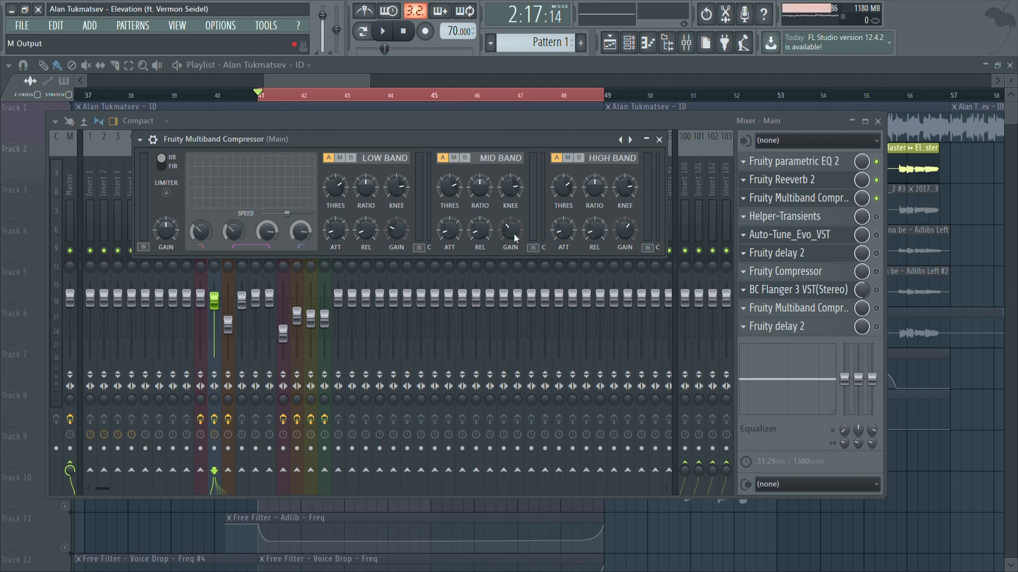
pyautogui.press('space')
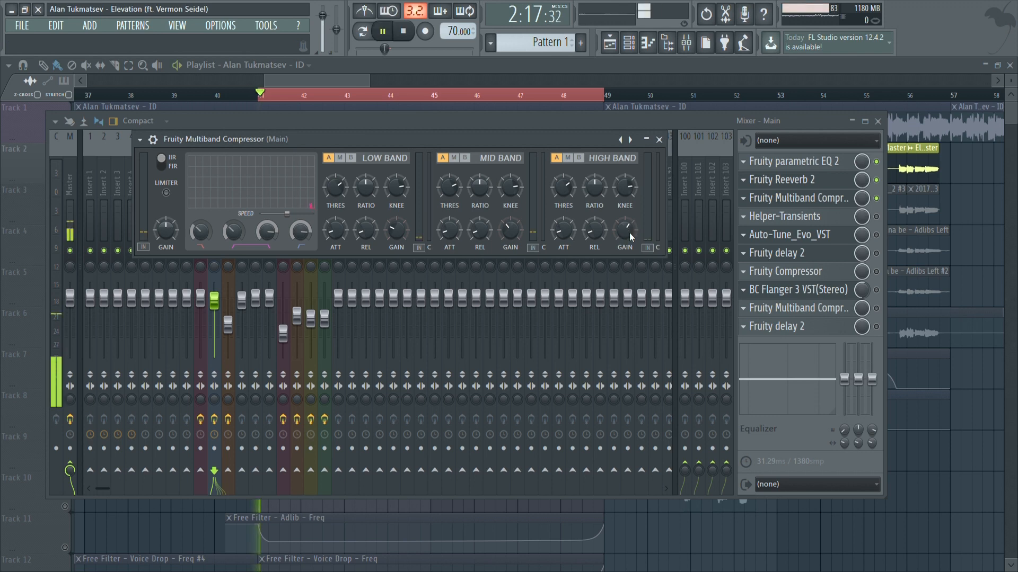
# - Stop playback, then examine the first Fruity Multiband Compressor's settings on the Main track and close it
pyautogui.press('space')
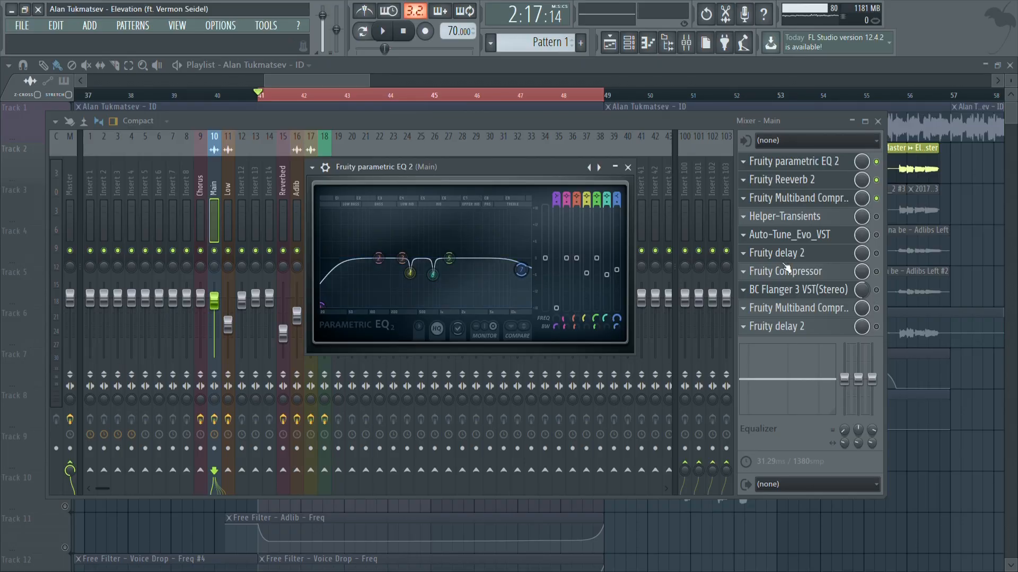
pyautogui.click(803, 203)
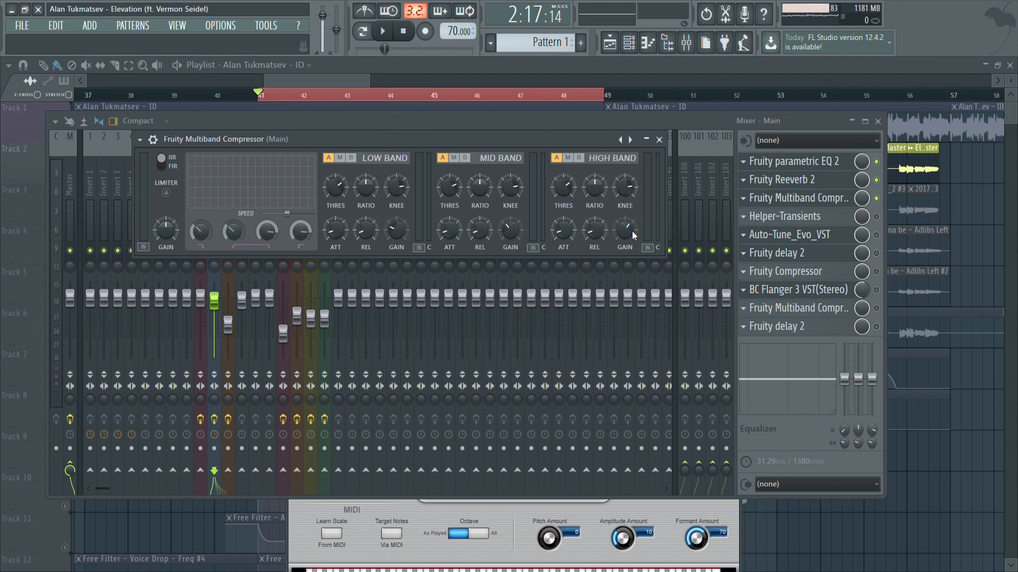
pyautogui.click(659, 139)
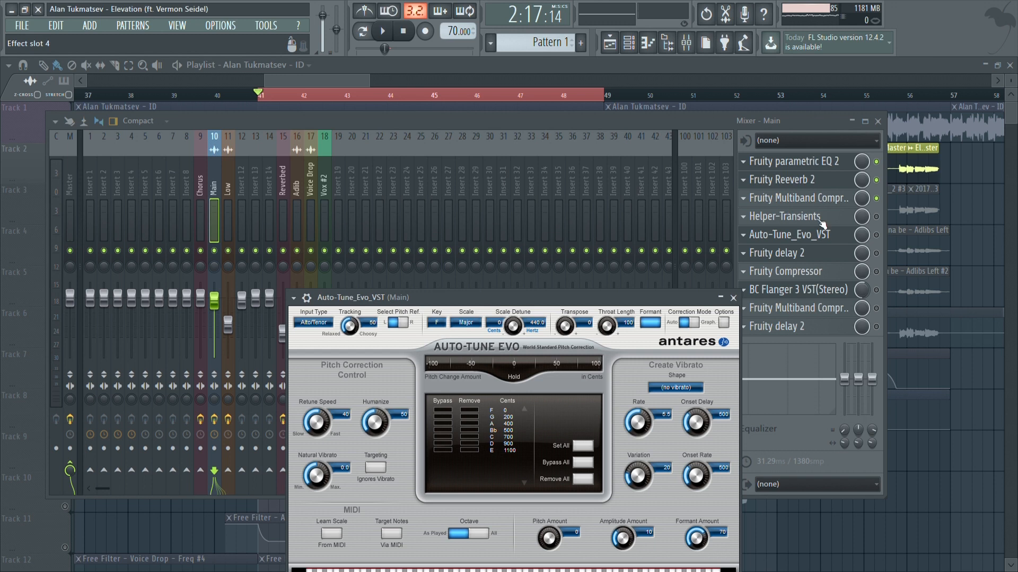
# - Show the Helper-Transients settings on the Main track and audition the vocal with the effect switched off and on
pyautogui.click(792, 217)
pyautogui.moveTo(241, 136); pyautogui.dragTo(487, 152)
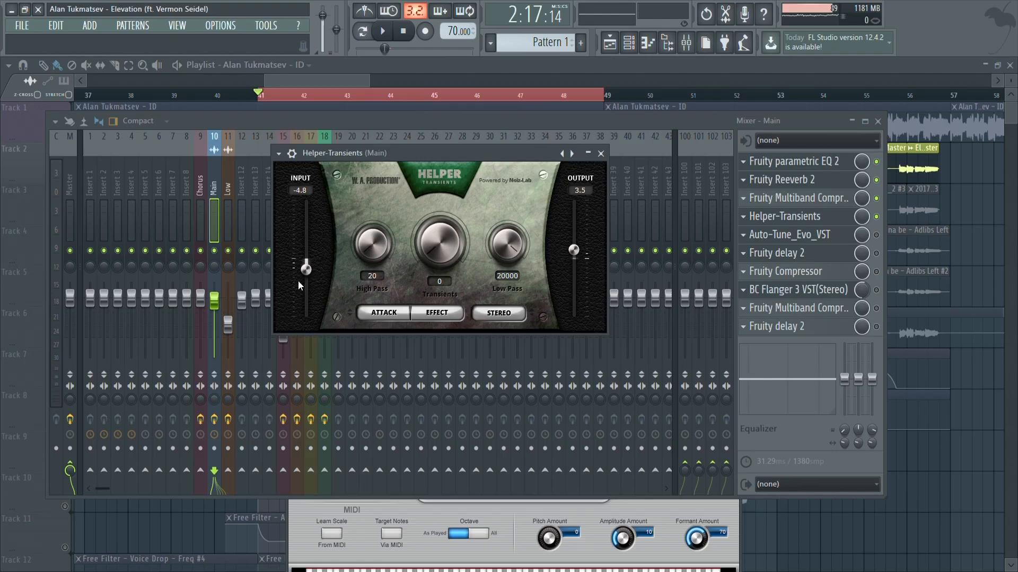
pyautogui.press('space')
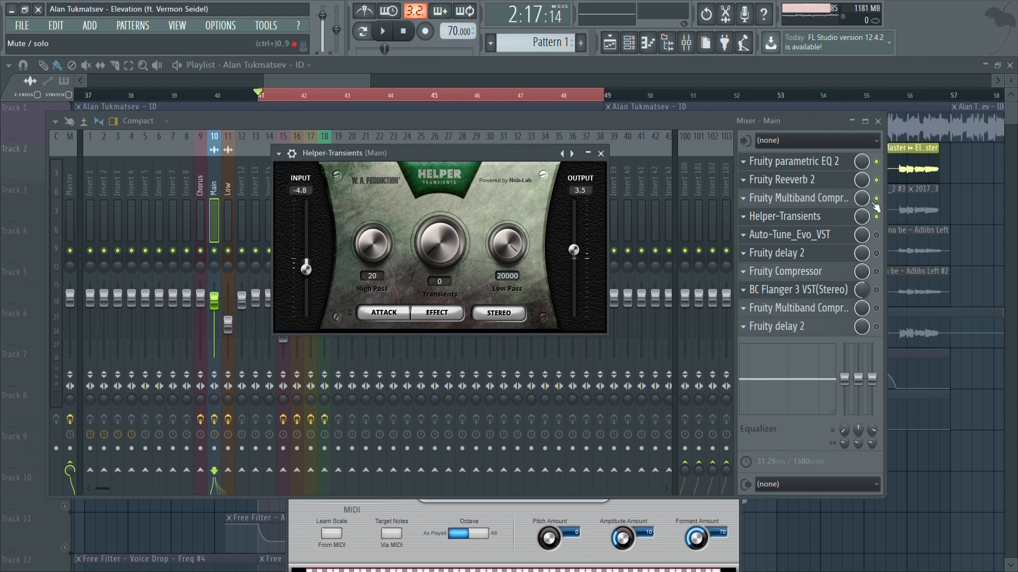
pyautogui.click(877, 219)
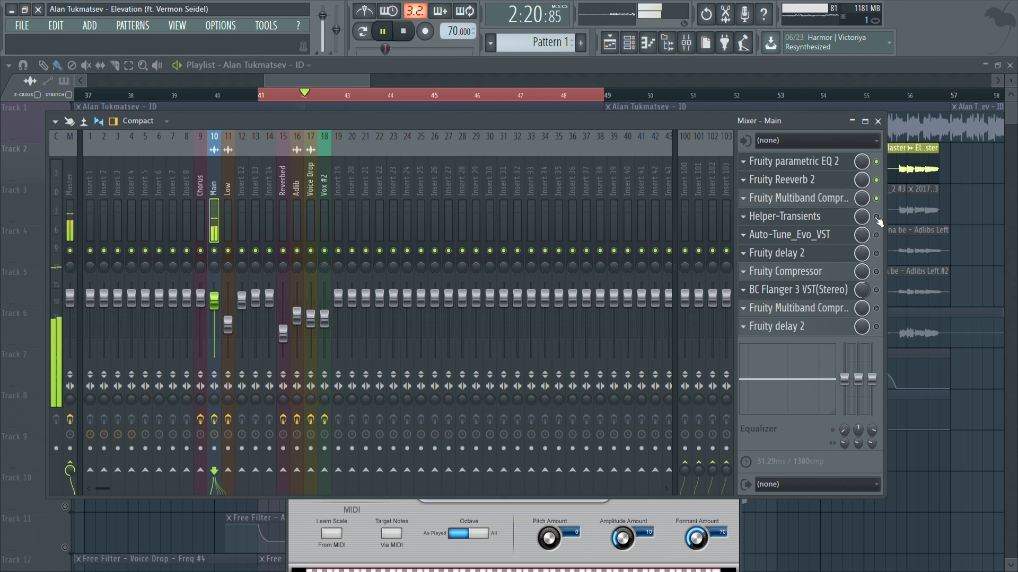
pyautogui.press('space')
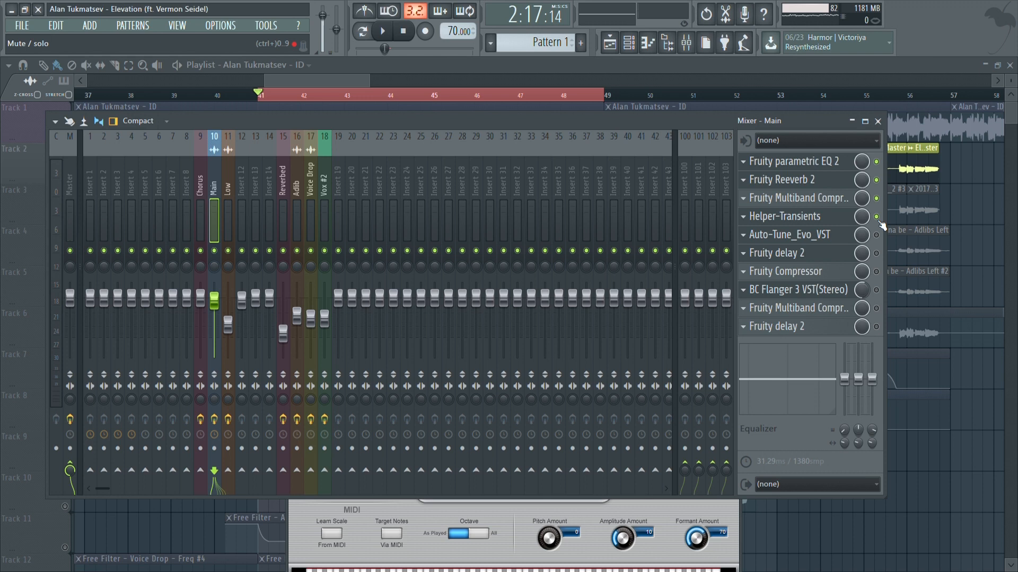
# - Enable Auto-Tune_Evo_VST on the Main track, examine its pitch correction settings, and close its window
pyautogui.click(879, 238)
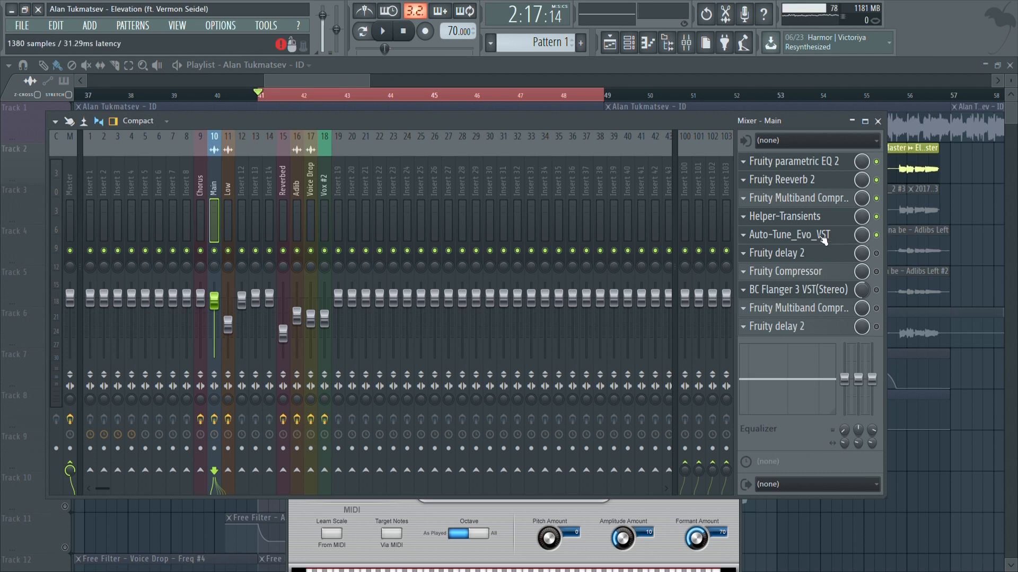
pyautogui.click(825, 235)
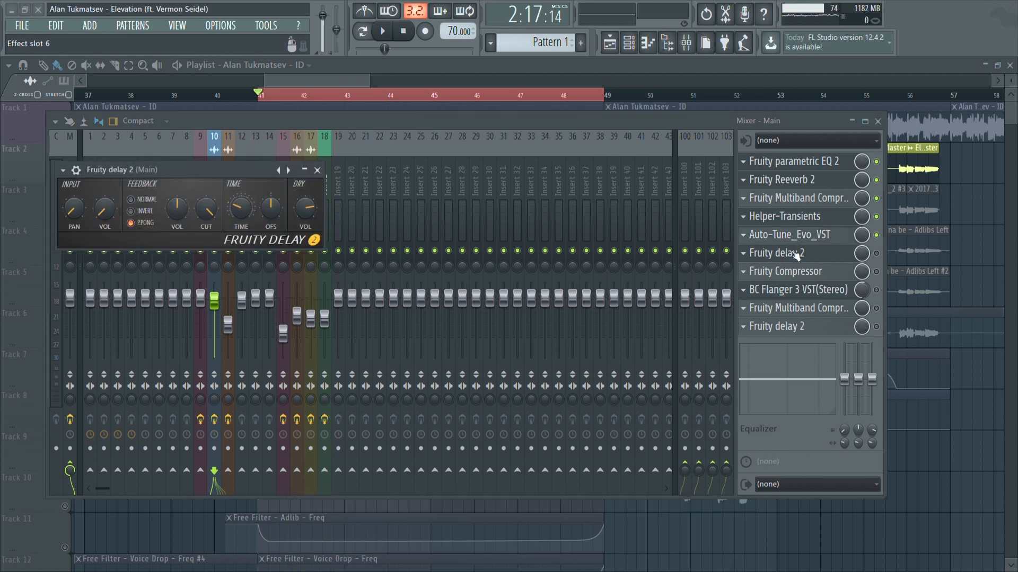
pyautogui.click(814, 235)
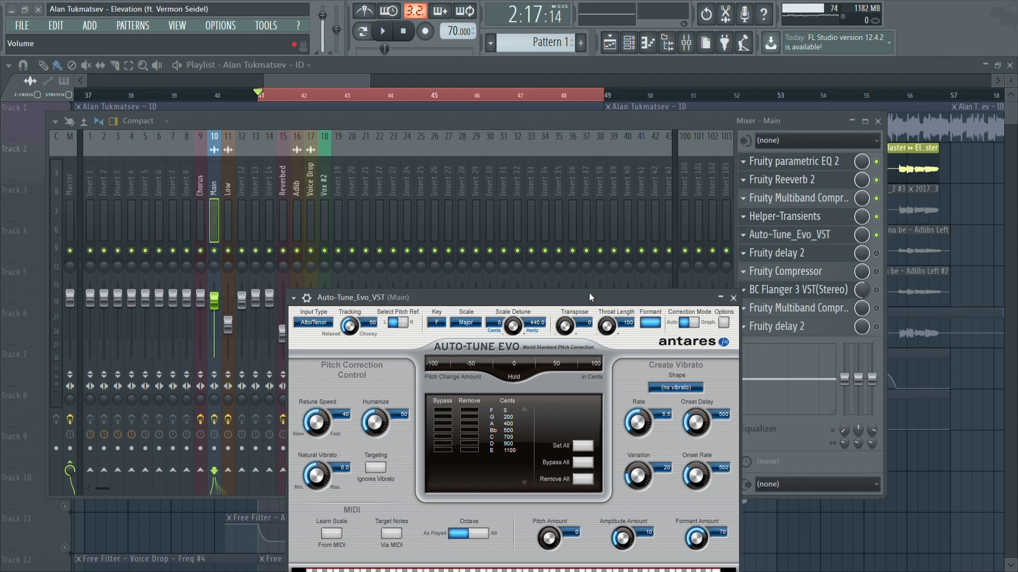
pyautogui.moveTo(592, 293); pyautogui.dragTo(578, 114)
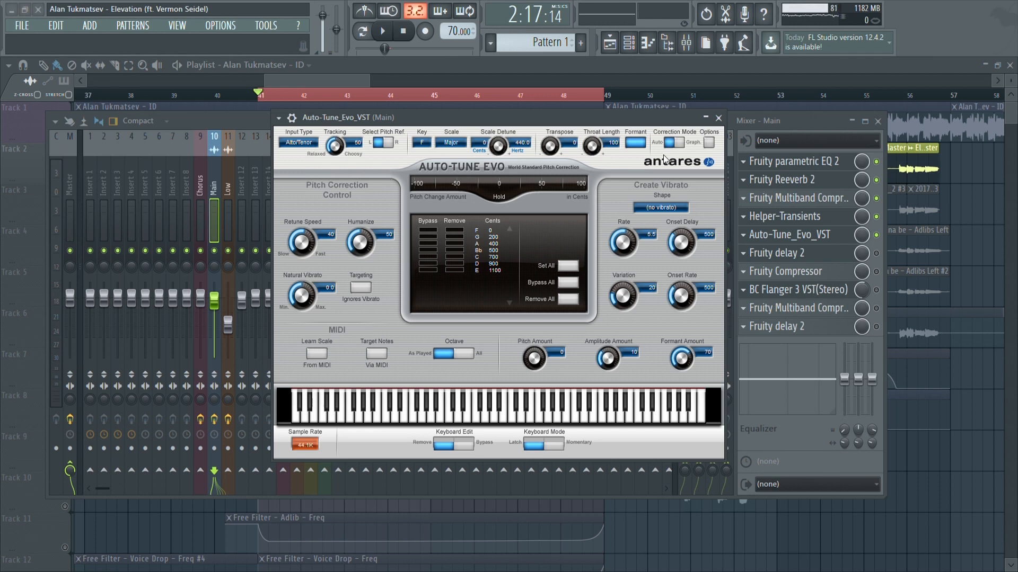
pyautogui.click(719, 118)
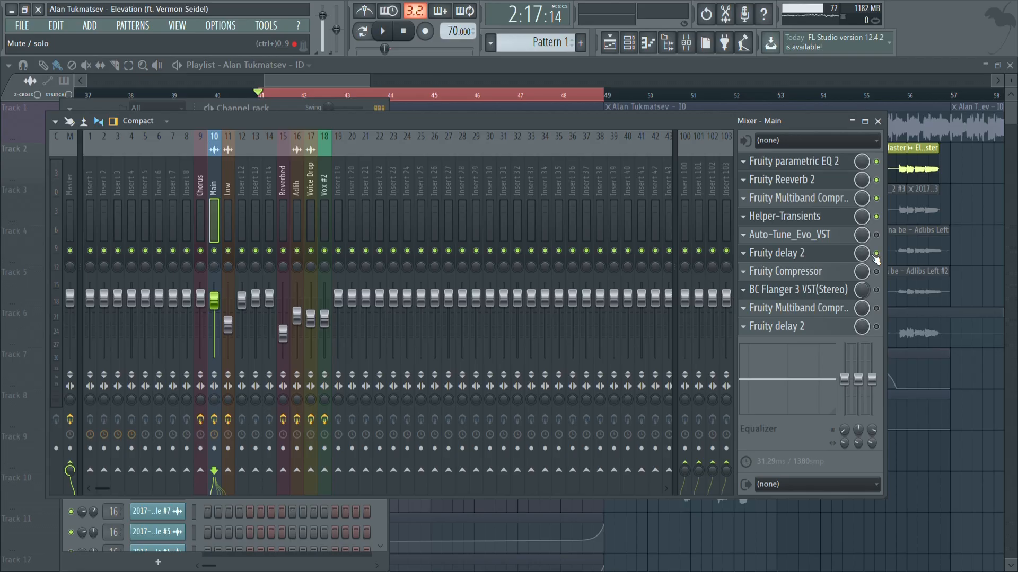
# - Re-enable Auto-Tune and audition the vocal with the first Fruity delay 2 active and its settings shown, then stop playback
pyautogui.click(876, 235)
pyautogui.press('space')
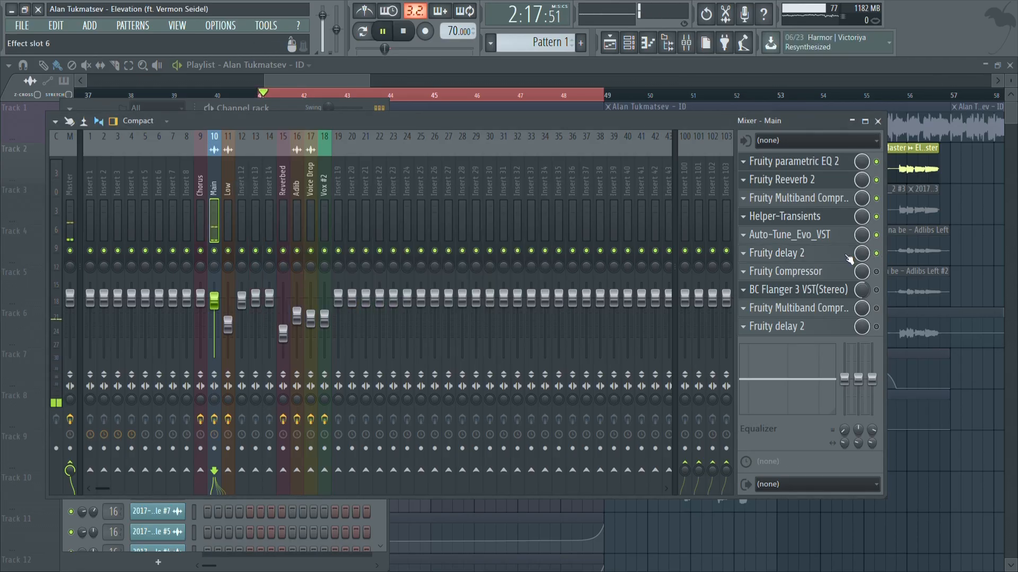
pyautogui.click(835, 258)
pyautogui.click(833, 258)
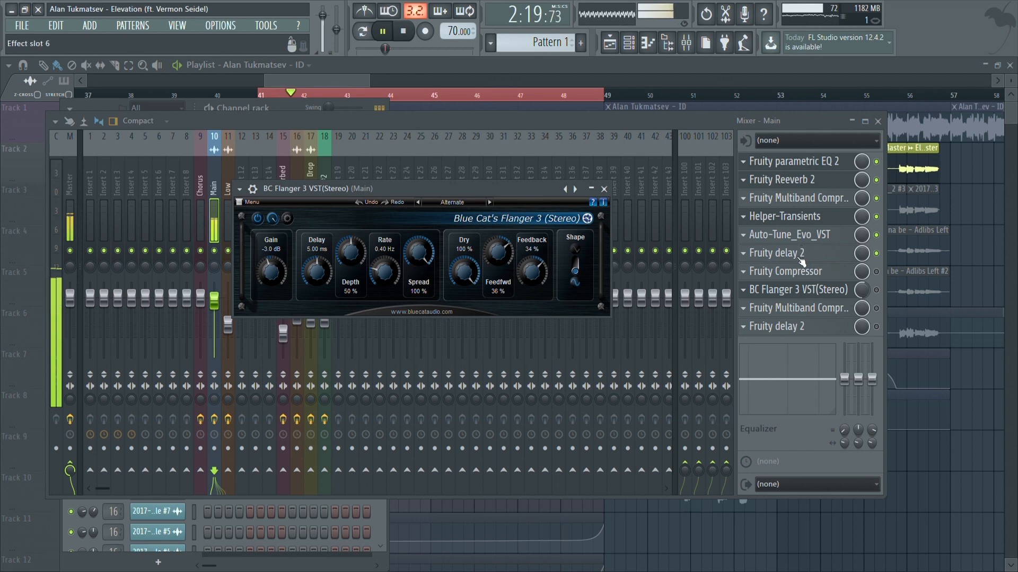
pyautogui.click(799, 258)
pyautogui.moveTo(245, 170); pyautogui.dragTo(579, 176)
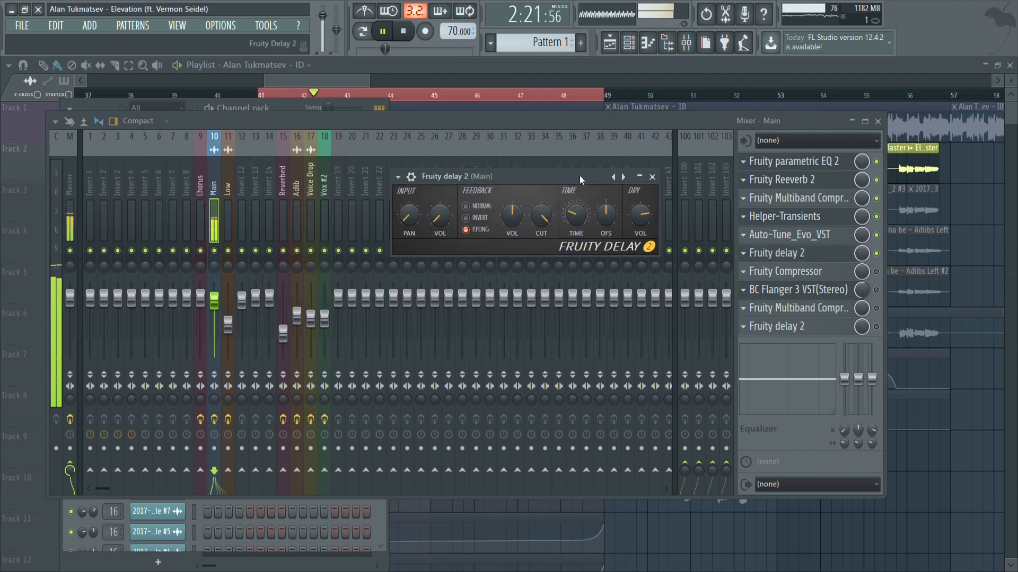
pyautogui.press('space')
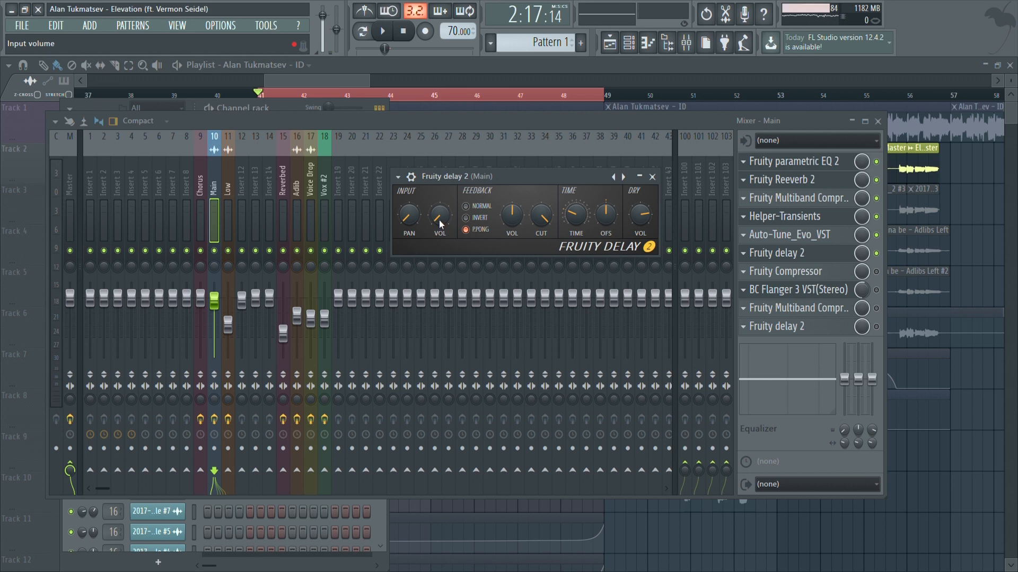
# - Unmute Track 4 with the Delay 2 input volume automation, clear the time selection, and audition the vocal from midway through bar 40
pyautogui.click(336, 78)
pyautogui.moveTo(333, 83); pyautogui.dragTo(323, 83)
pyautogui.scroll(-4, 409, 206)
pyautogui.scroll(3, 399, 206)
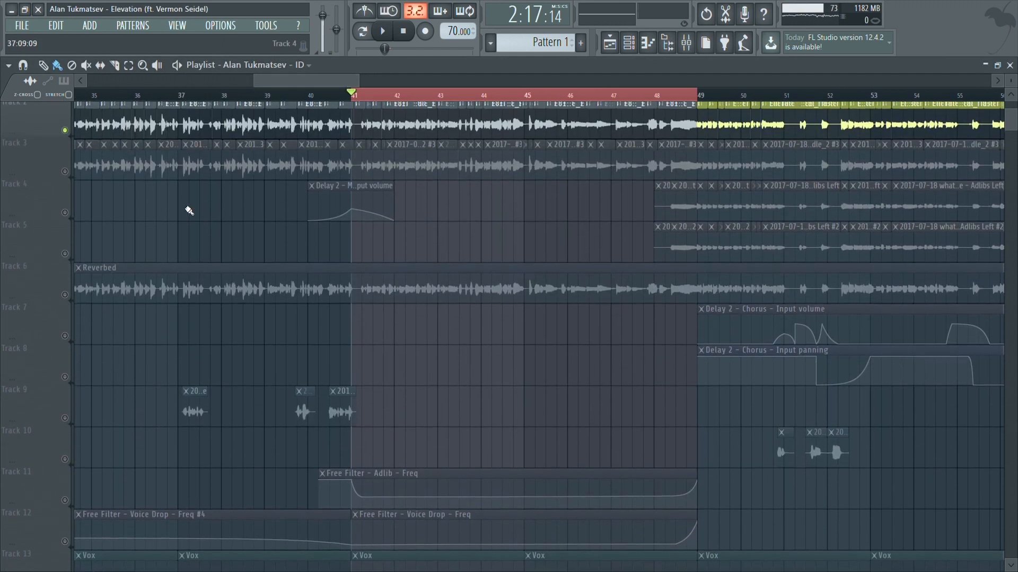
pyautogui.click(66, 218)
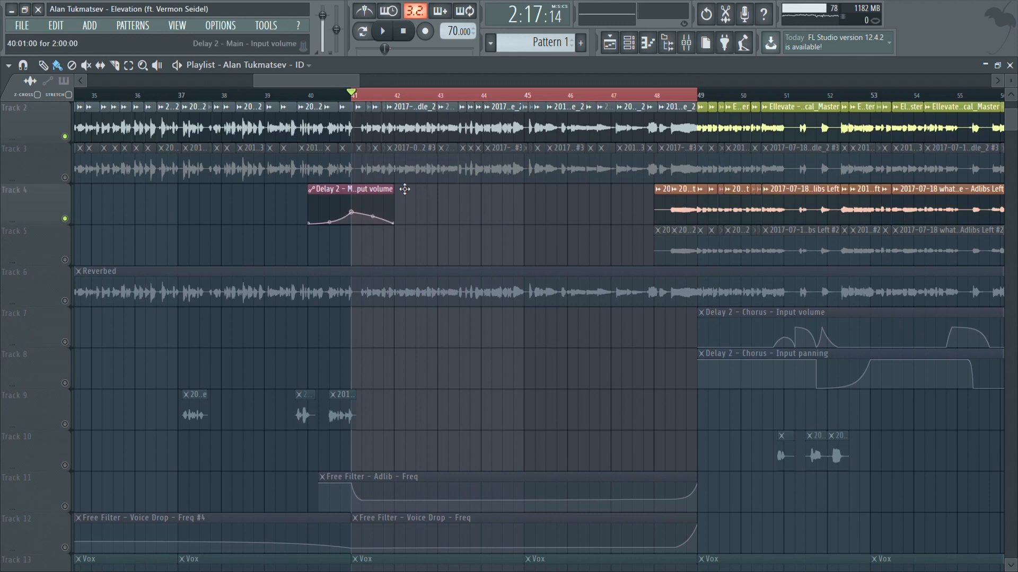
pyautogui.doubleClick(330, 94)
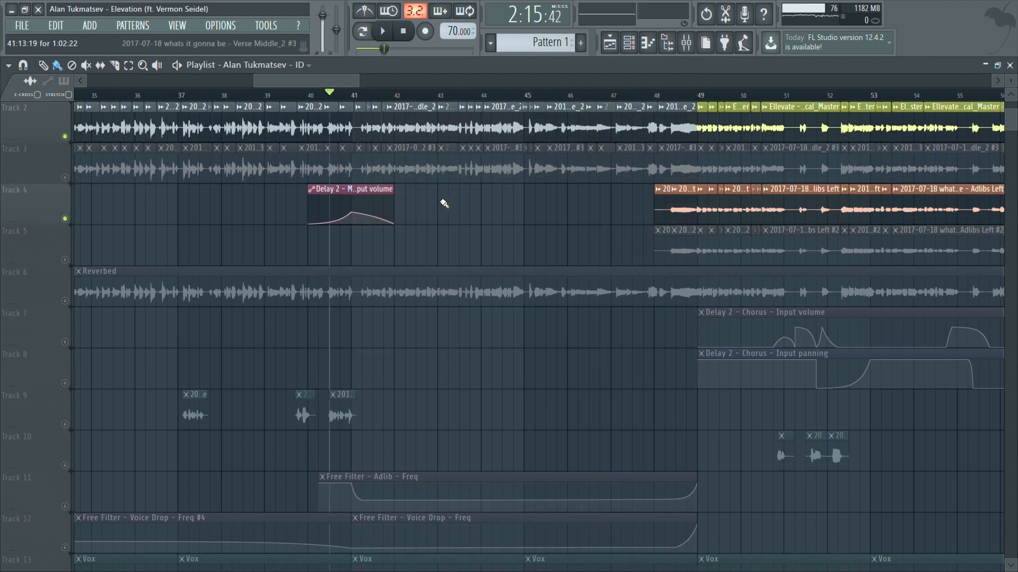
pyautogui.press('space')
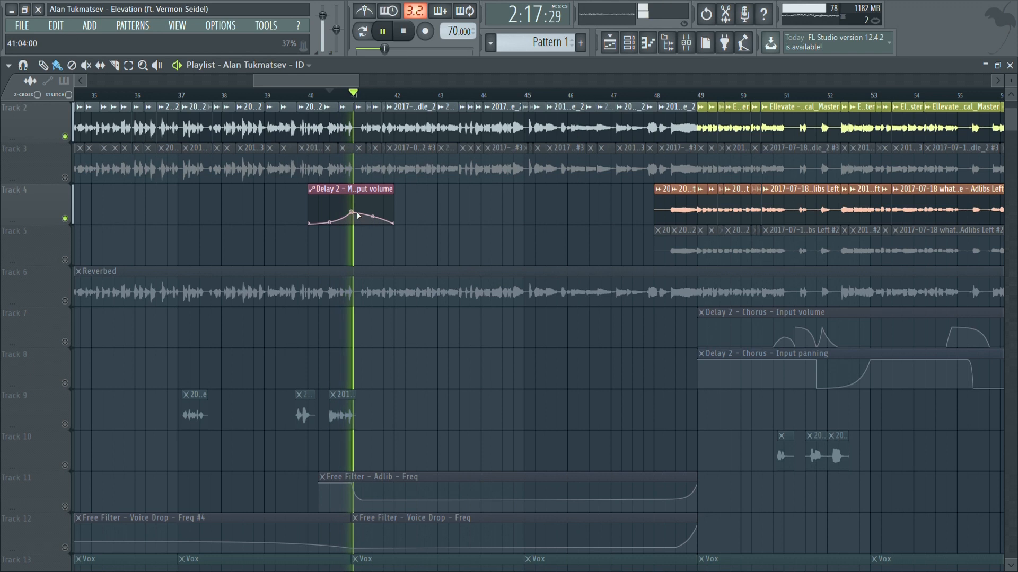
pyautogui.press('space')
# - Mute the Track 2 vocal and unmute the Reverbed clip on Track 6 in the playlist
pyautogui.click(688, 42)
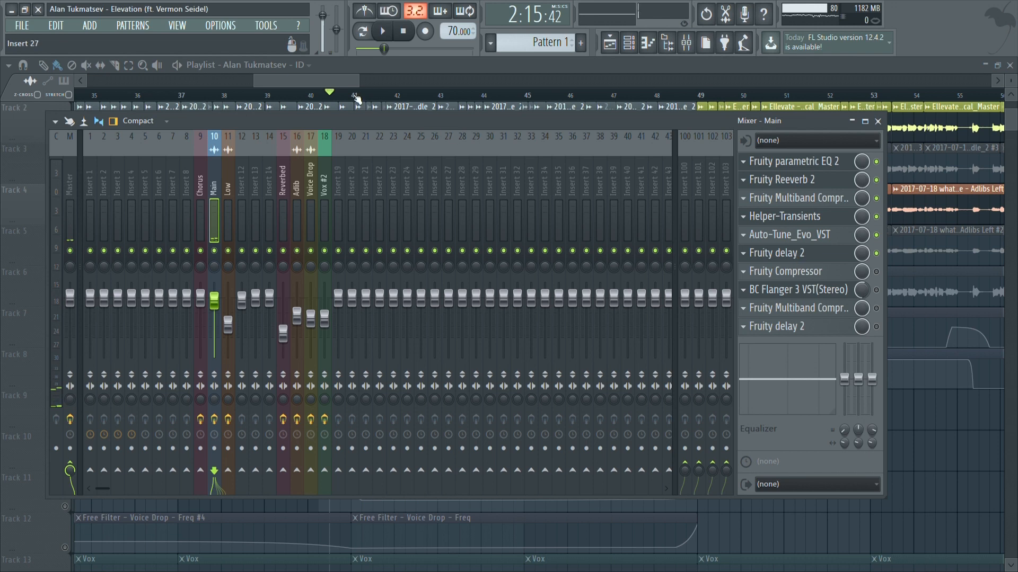
pyautogui.press('F9')
pyautogui.moveTo(359, 81); pyautogui.dragTo(378, 100)
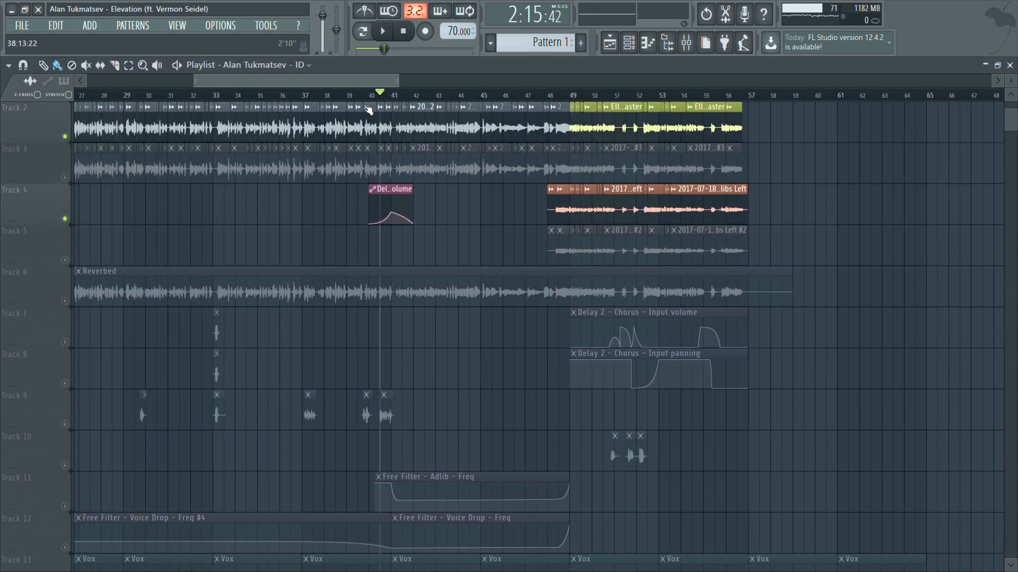
pyautogui.scroll(1, 300, 251)
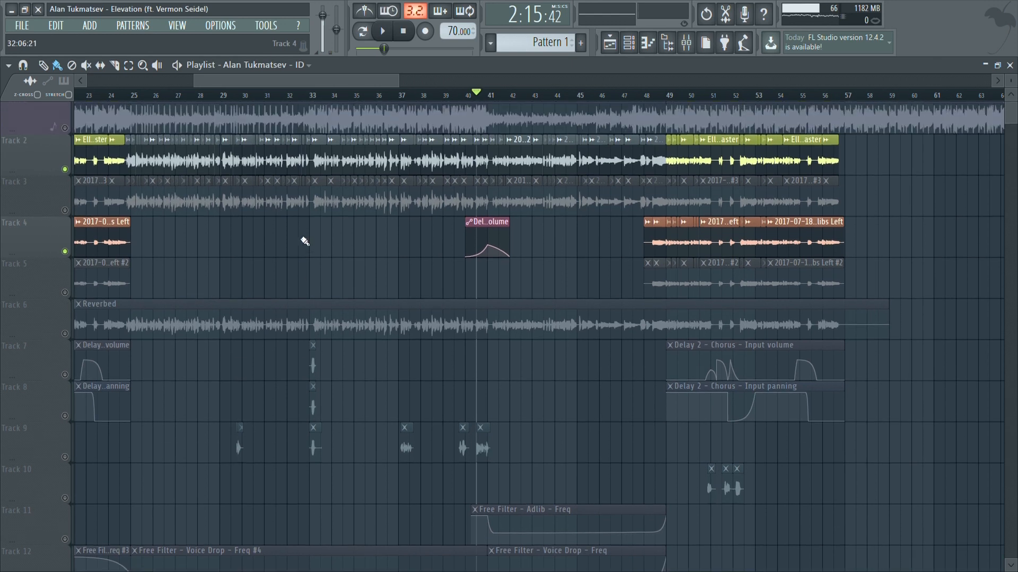
pyautogui.click(64, 177)
pyautogui.click(65, 342)
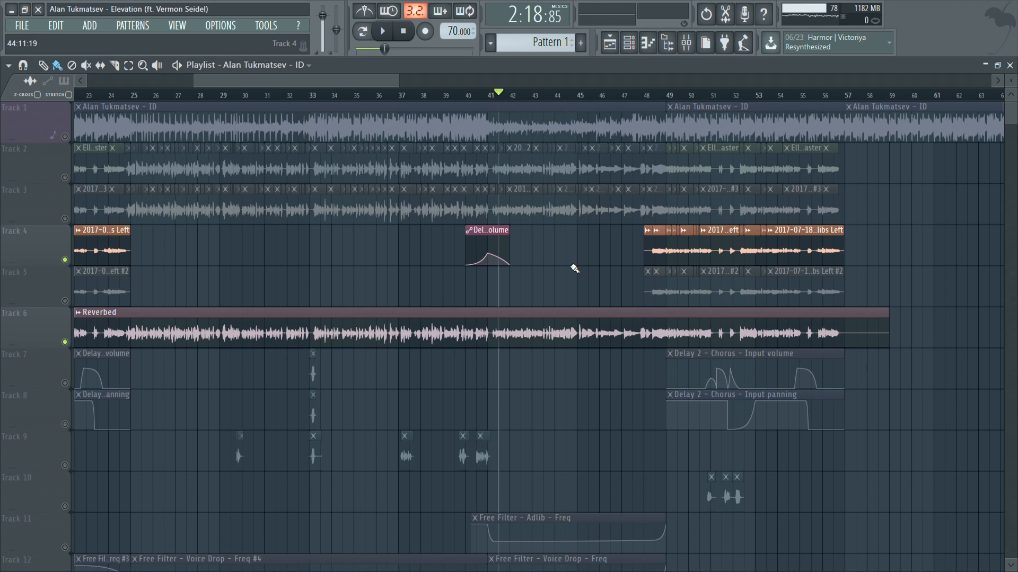
# - Enable the Fruity Compressor on the Main mixer track and examine its threshold, ratio and gain settings
pyautogui.press('F9')
pyautogui.click(784, 271)
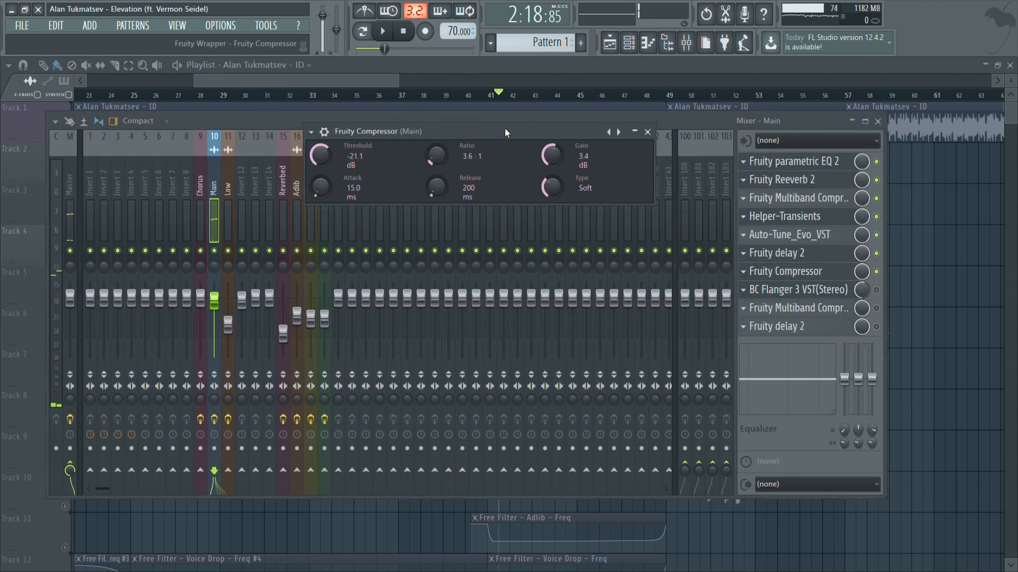
pyautogui.moveTo(504, 130); pyautogui.dragTo(492, 149)
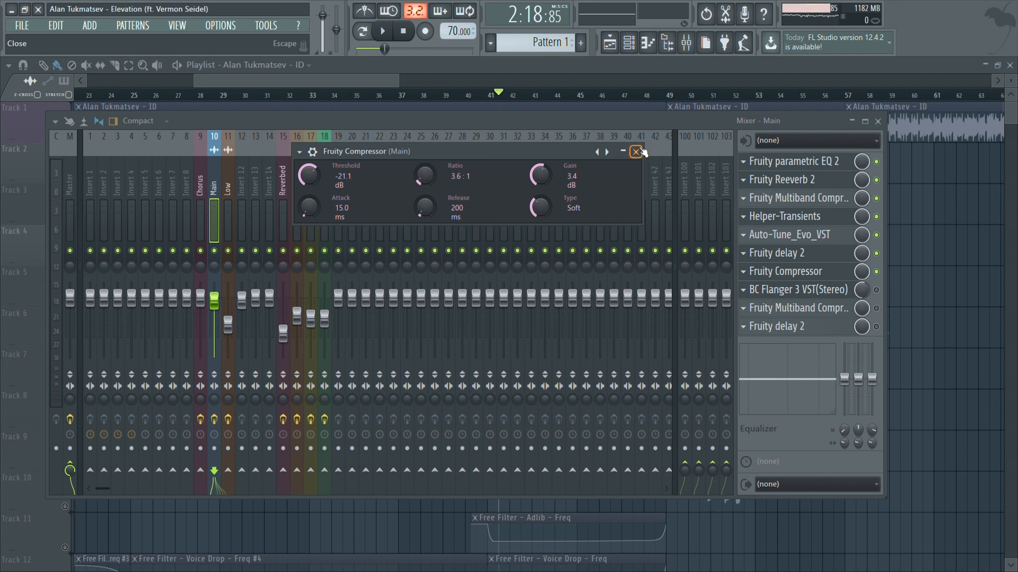
# - Enable BC Flanger 3 on the Main track, show its settings, and audition the vocal with the flanger switched off and on
pyautogui.click(877, 290)
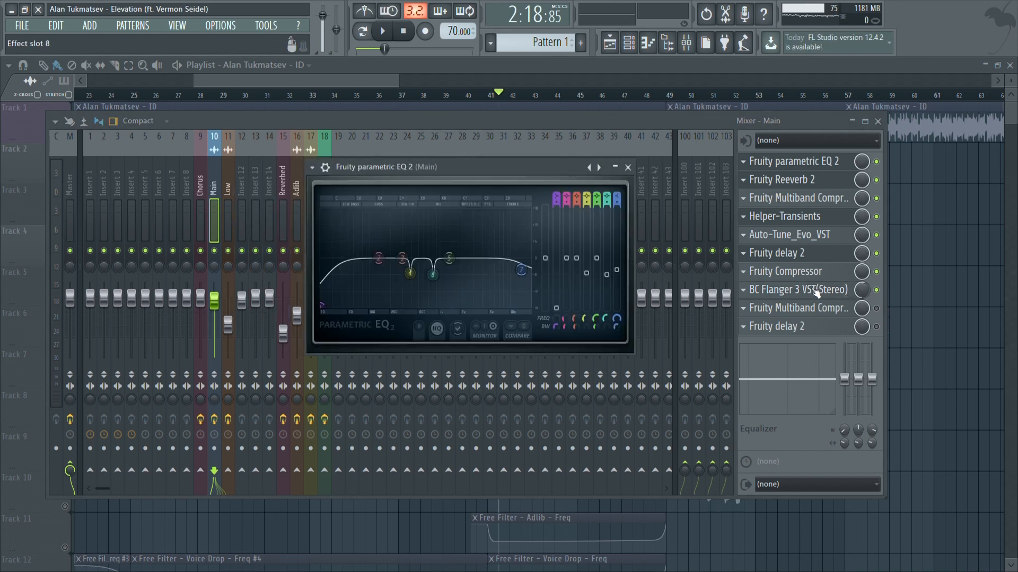
pyautogui.click(816, 292)
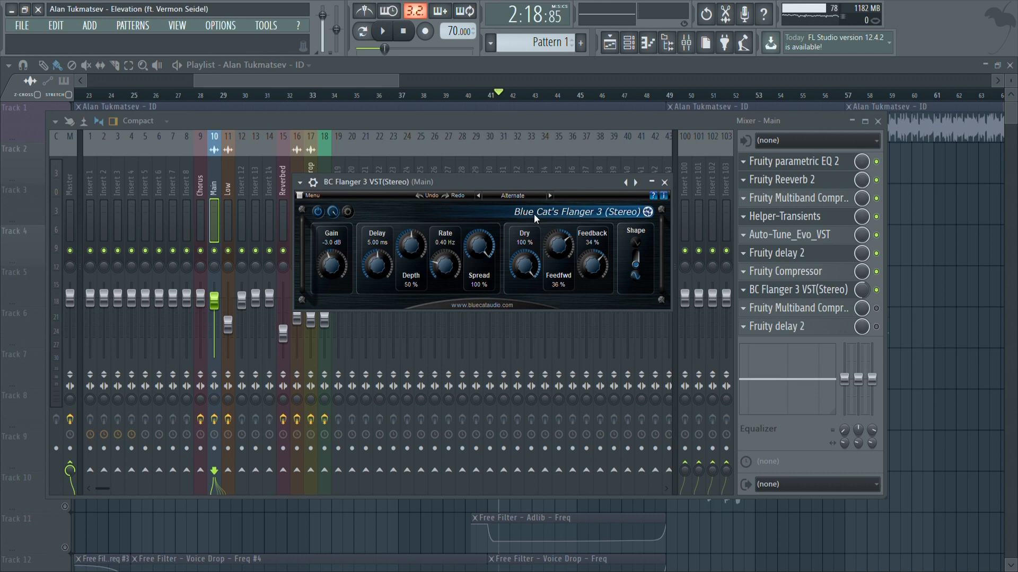
pyautogui.moveTo(527, 184); pyautogui.dragTo(506, 184)
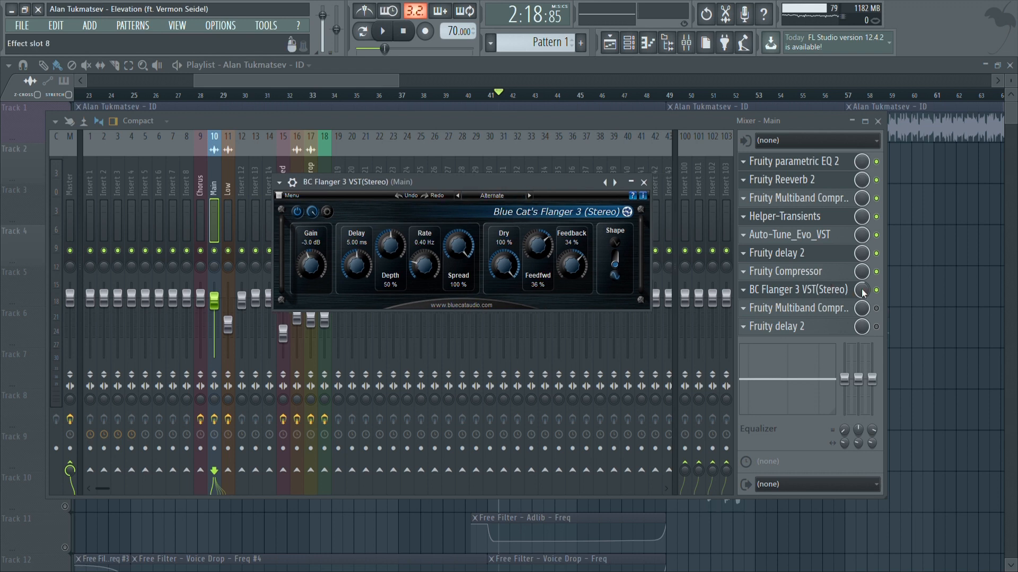
pyautogui.press('space')
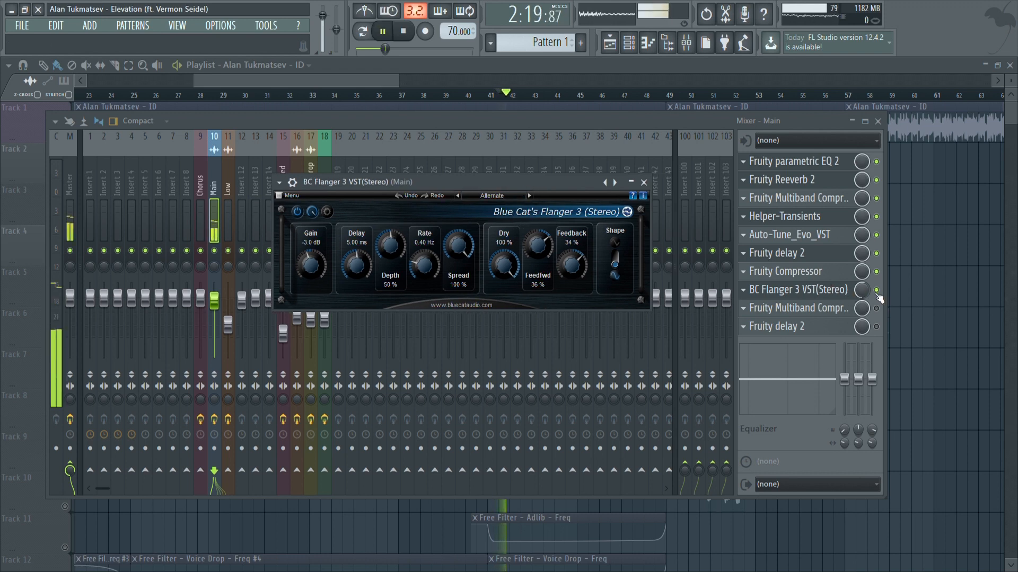
pyautogui.click(876, 292)
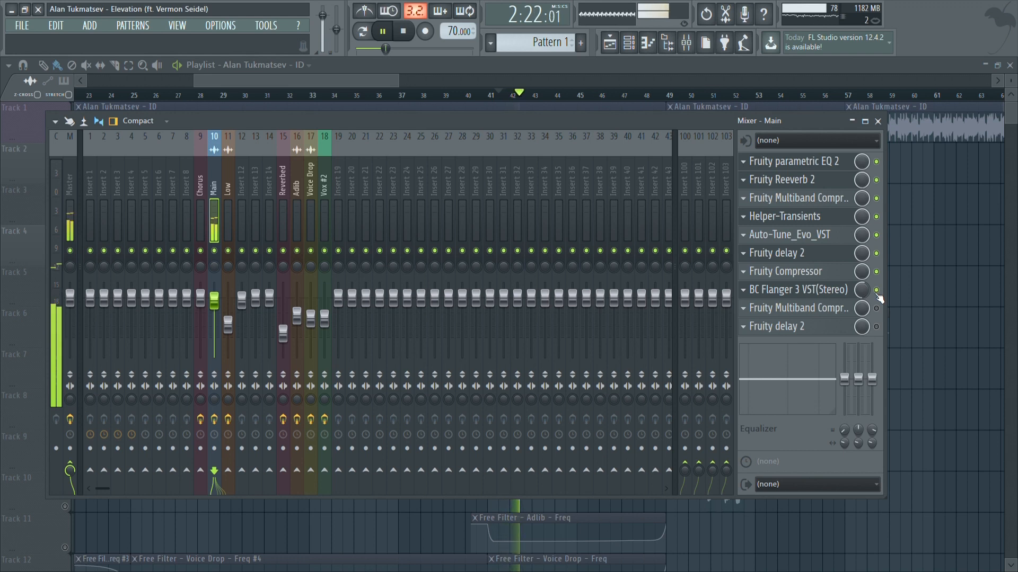
pyautogui.click(877, 293)
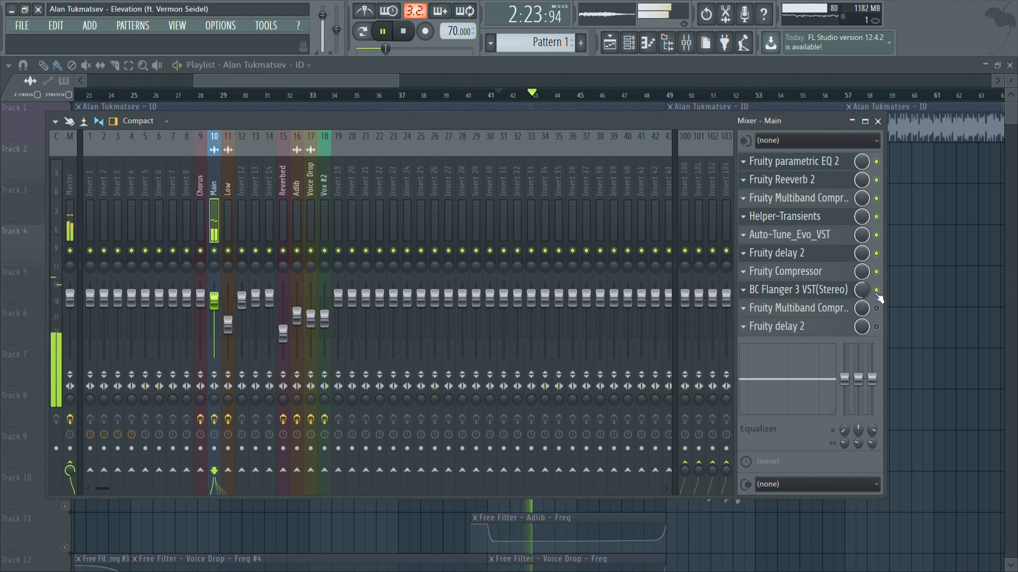
pyautogui.press('space')
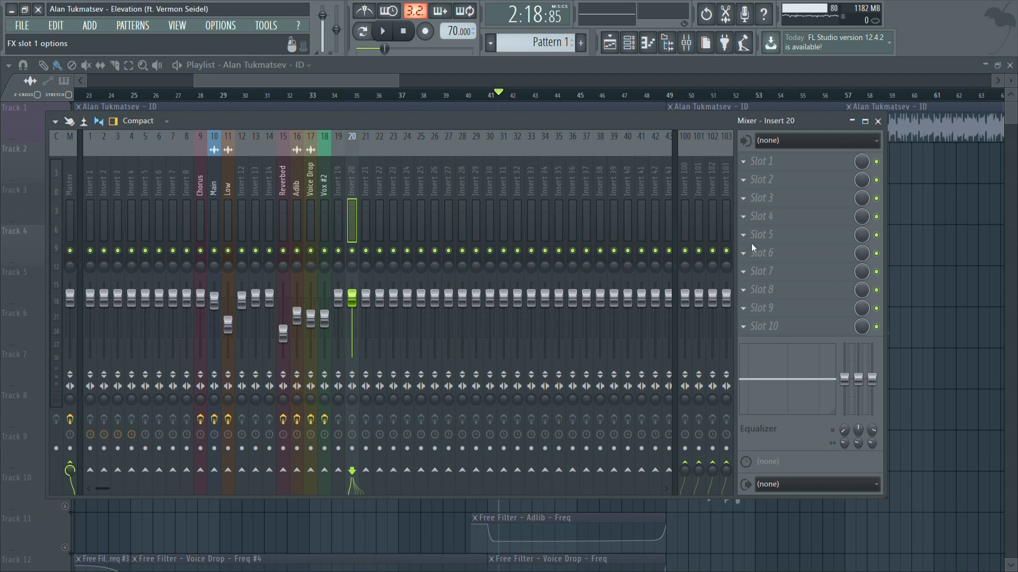
# - Add a Fruity Flanger to the first effect slot of Insert 20 and bring its settings fully into view
pyautogui.click(835, 223)
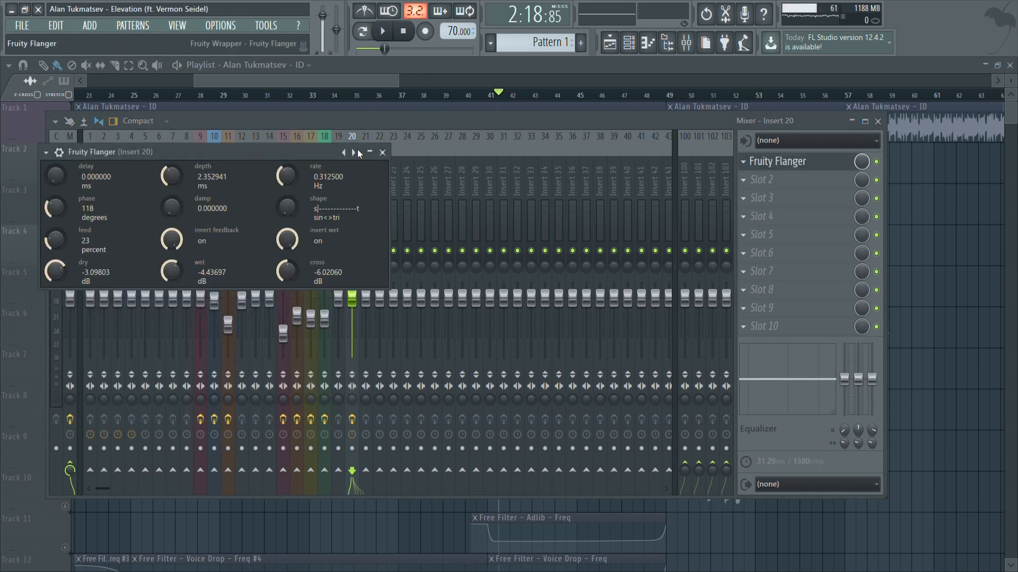
pyautogui.moveTo(286, 154); pyautogui.dragTo(379, 149)
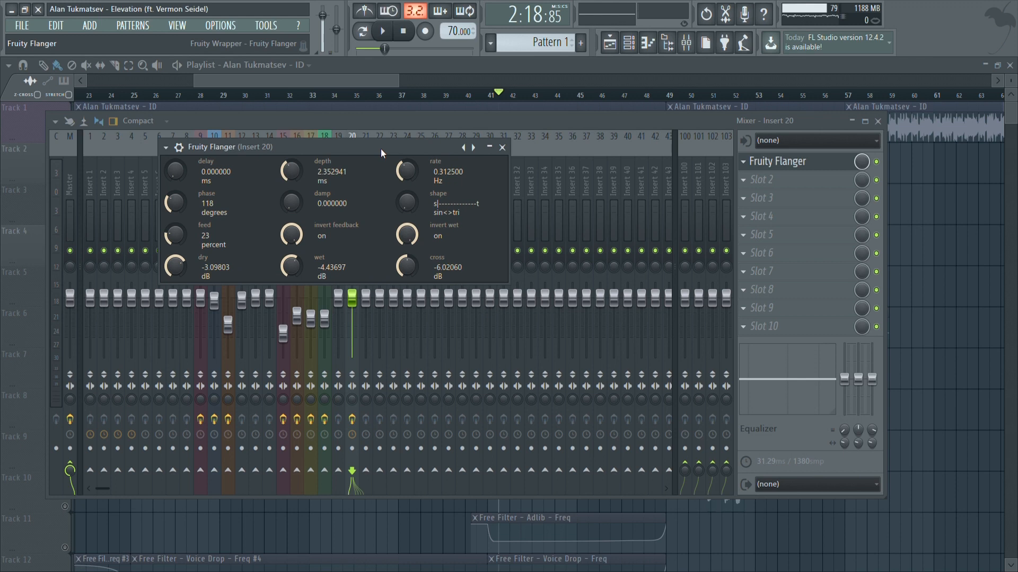
# - Close the Fruity Flanger, return to the Main mixer track, show BC Flanger 3's settings, and adjust its mix level to about 55%
pyautogui.click(751, 165)
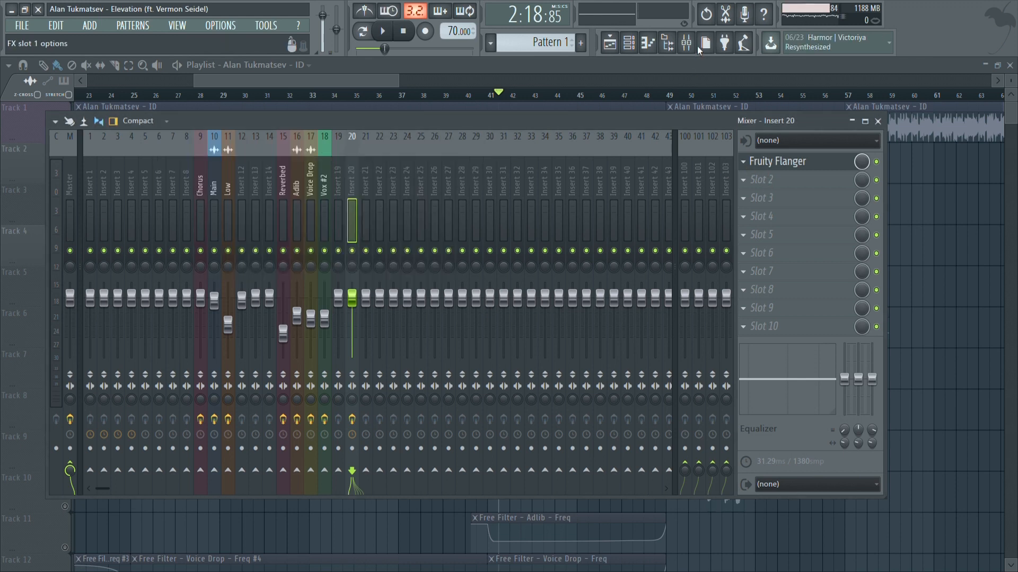
pyautogui.click(296, 192)
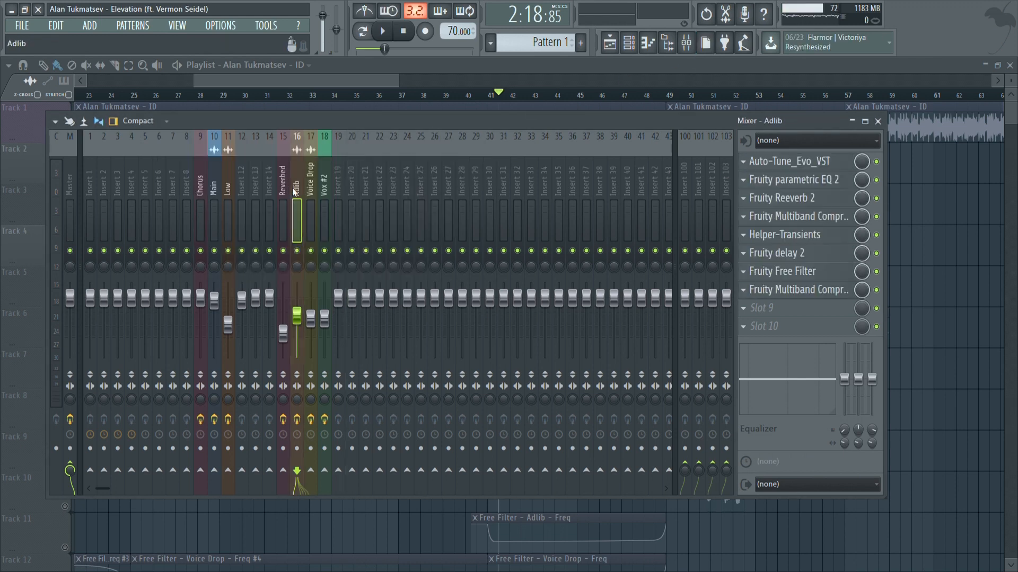
pyautogui.click(212, 188)
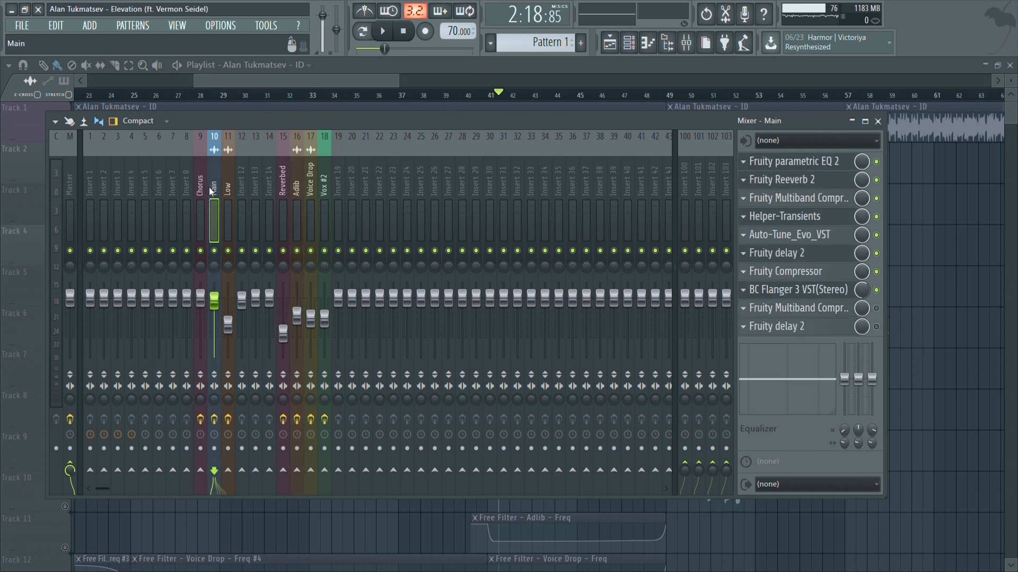
pyautogui.click(838, 298)
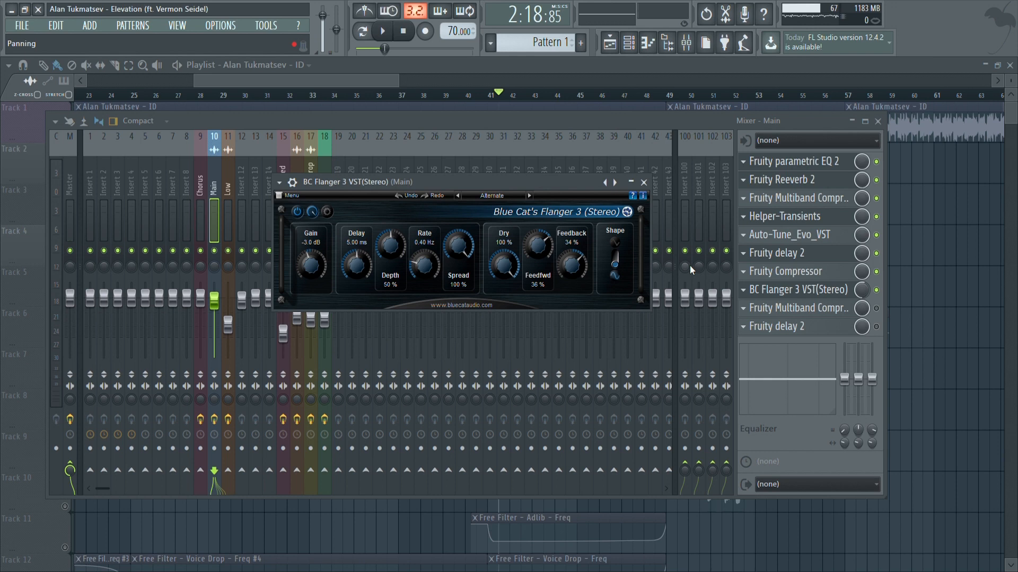
pyautogui.moveTo(546, 184); pyautogui.dragTo(563, 182)
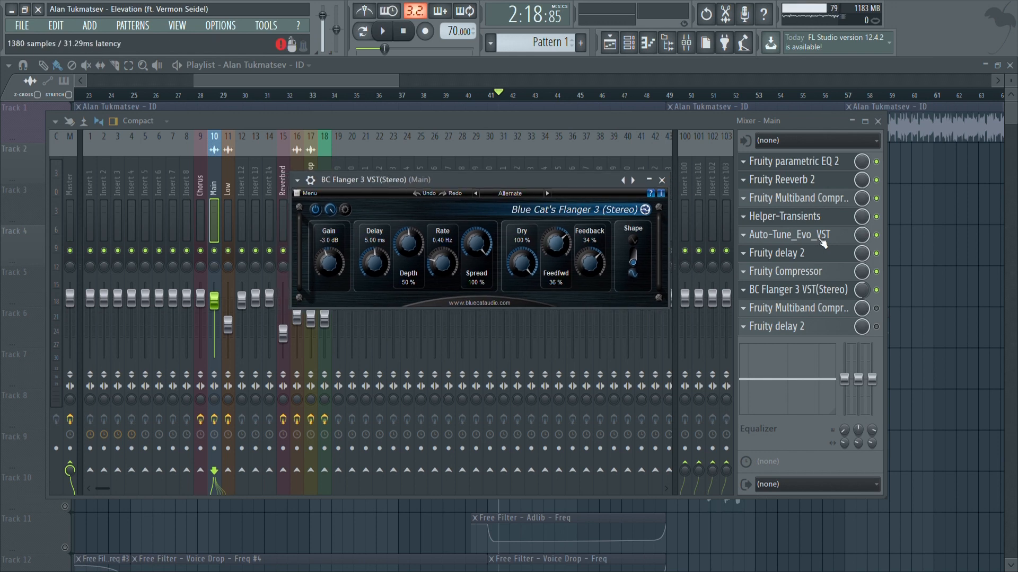
pyautogui.moveTo(862, 291); pyautogui.dragTo(862, 287)
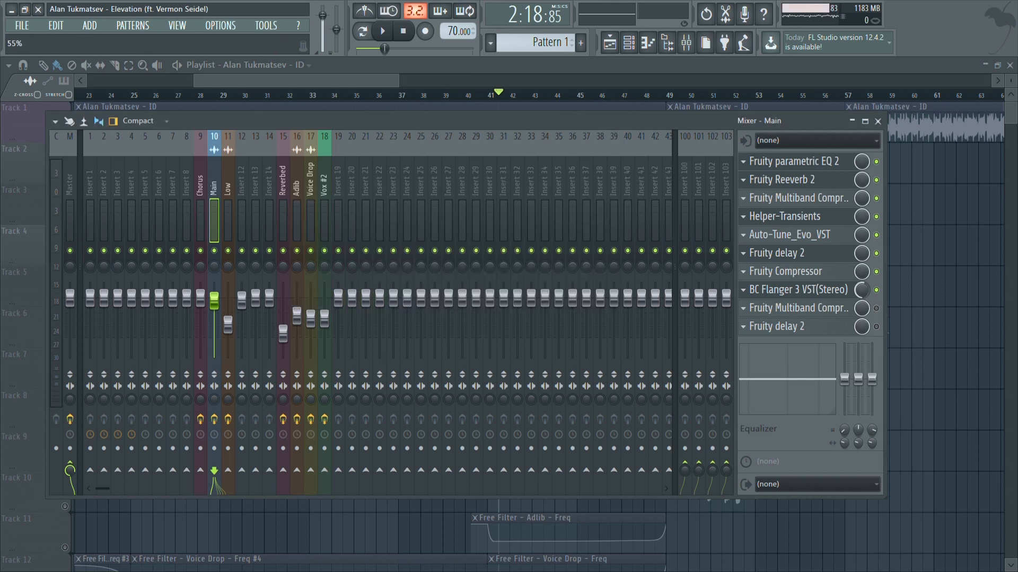
# - Enable the second Fruity Multiband Compressor on the Main track, show its settings, and audition the vocal with it switched off and on
pyautogui.click(878, 309)
pyautogui.click(842, 309)
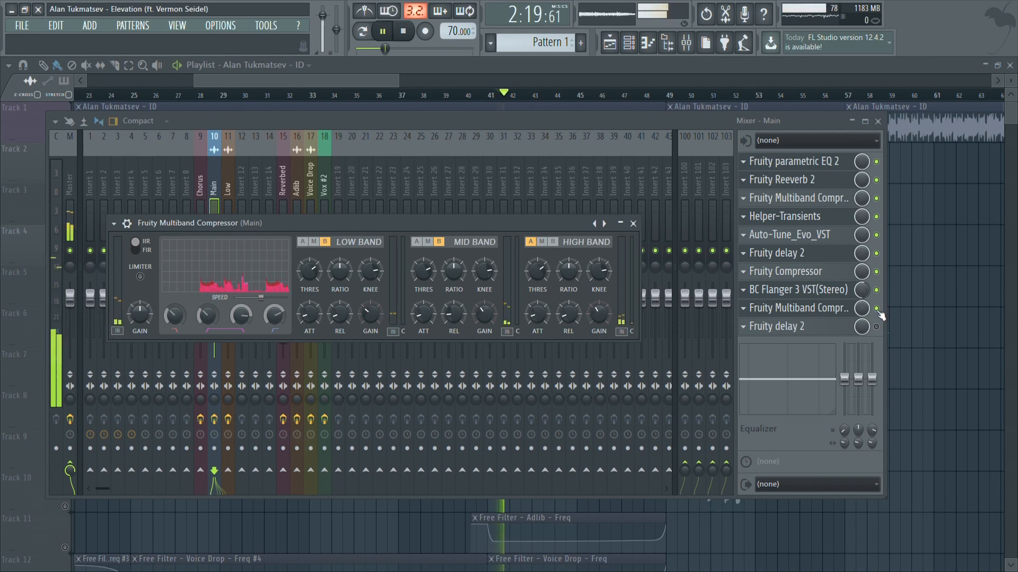
pyautogui.click(876, 309)
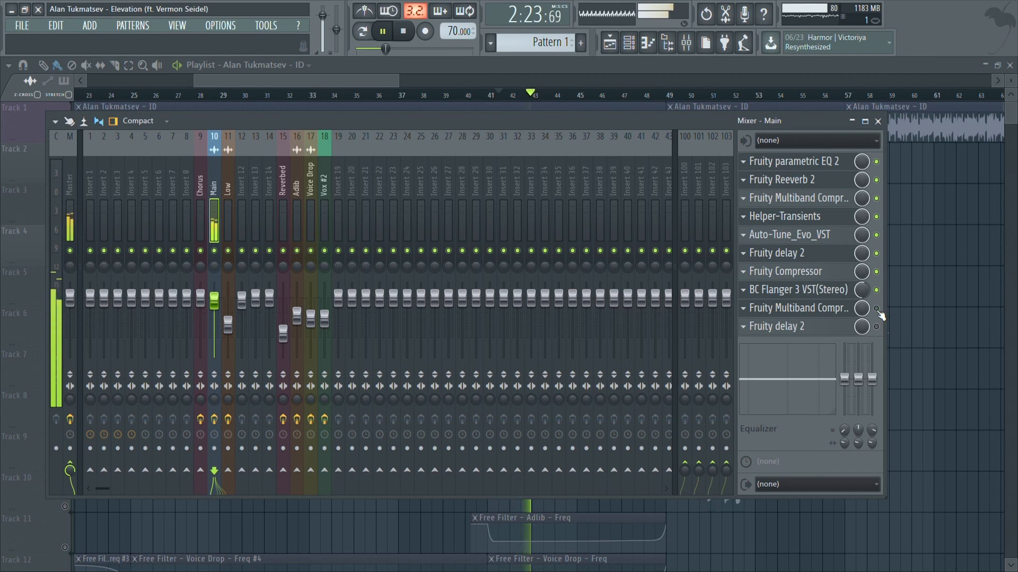
pyautogui.click(876, 309)
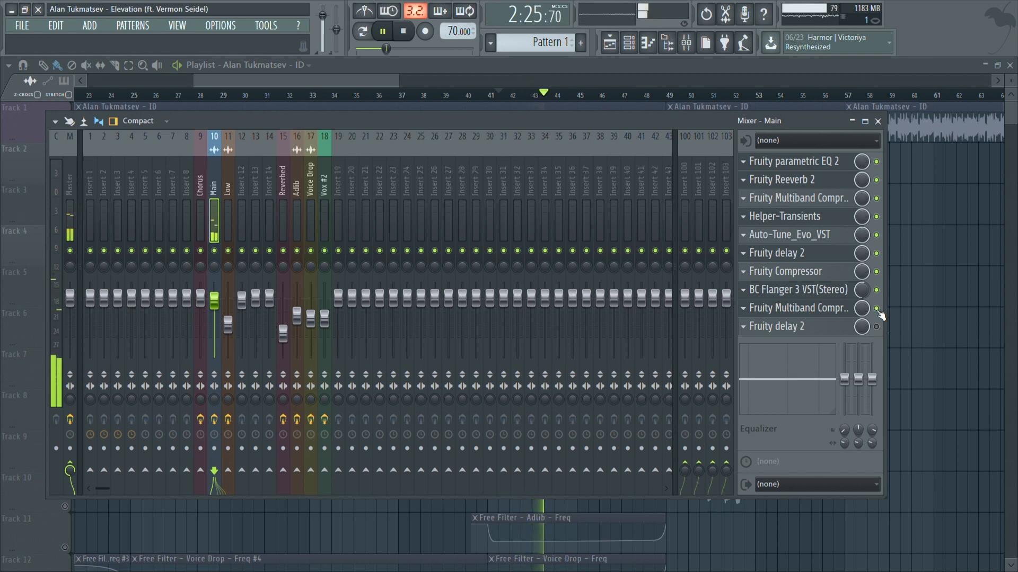
pyautogui.press('space')
pyautogui.click(829, 311)
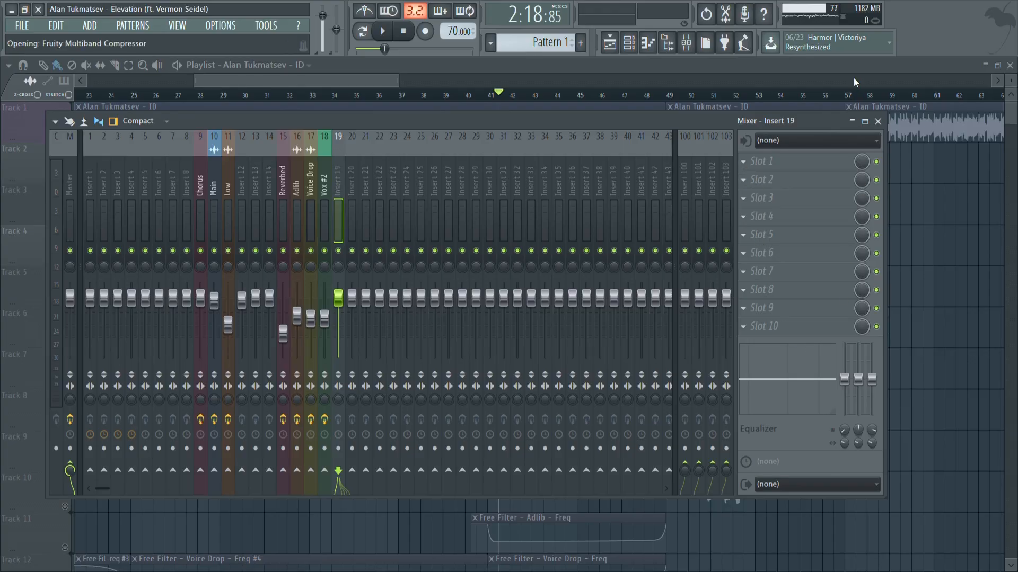
# - Add a Fruity Multiband Compressor to Insert 19, bypass its low and mid bands, and adjust the high band's crossover frequency
pyautogui.moveTo(380, 117); pyautogui.dragTo(647, 136)
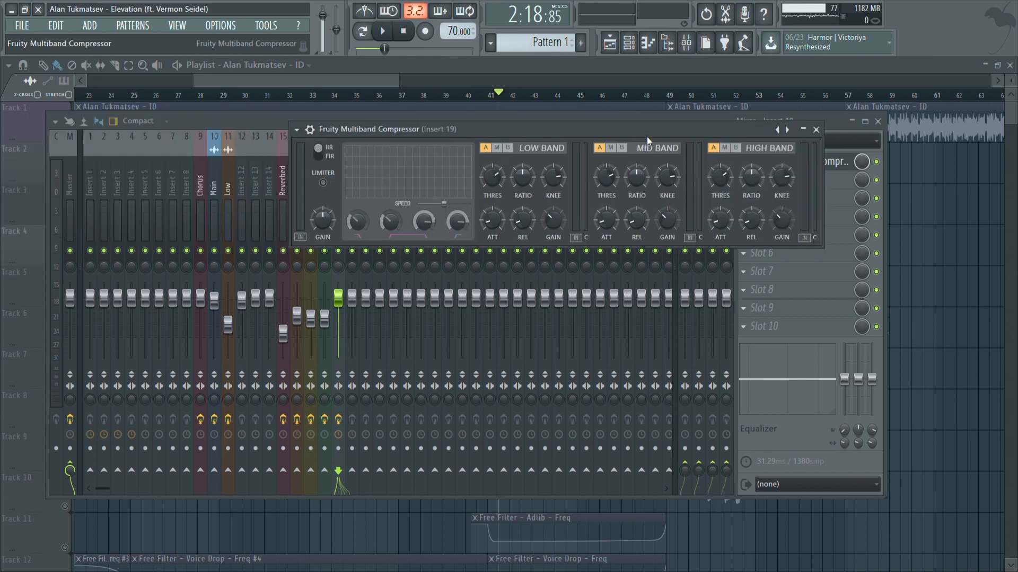
pyautogui.click(510, 149)
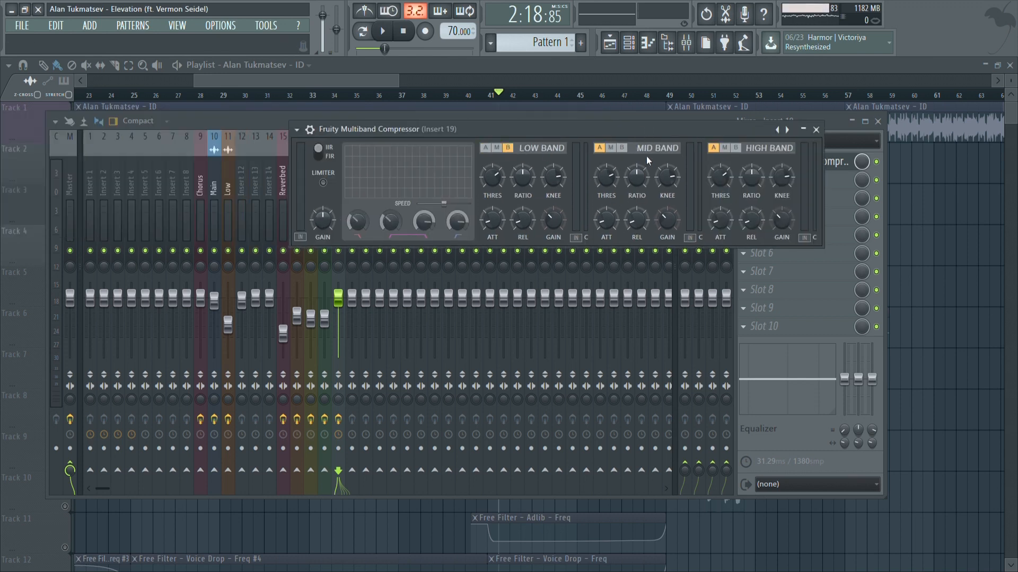
pyautogui.click(621, 148)
pyautogui.moveTo(459, 219); pyautogui.dragTo(459, 222)
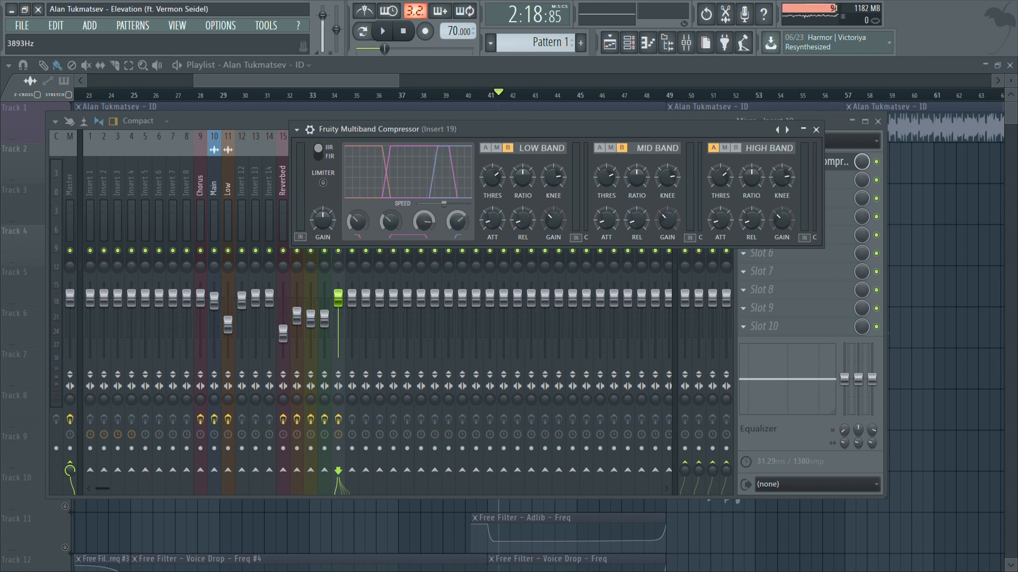
pyautogui.moveTo(459, 225); pyautogui.dragTo(459, 219)
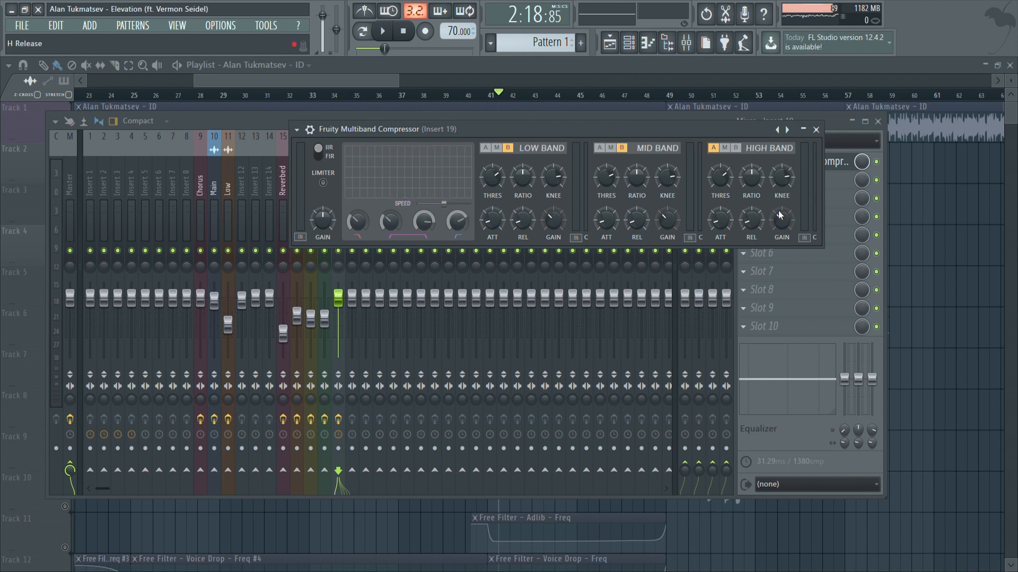
pyautogui.click(815, 130)
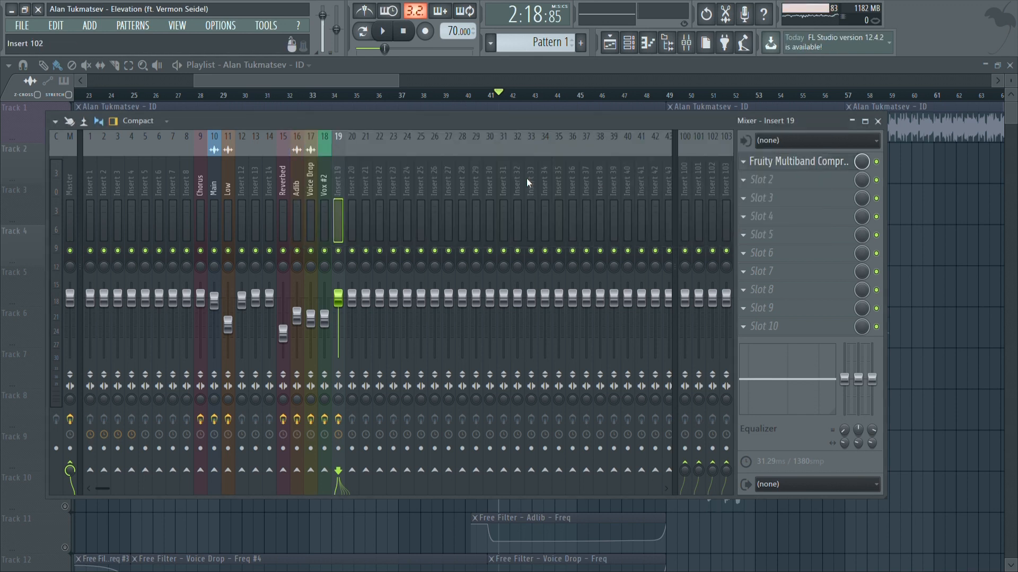
# - Show the Main track's compressor, bring up the Verse Middle_2 vocal clip from Track 2, and open its sample in a maximized Edison
pyautogui.click(214, 188)
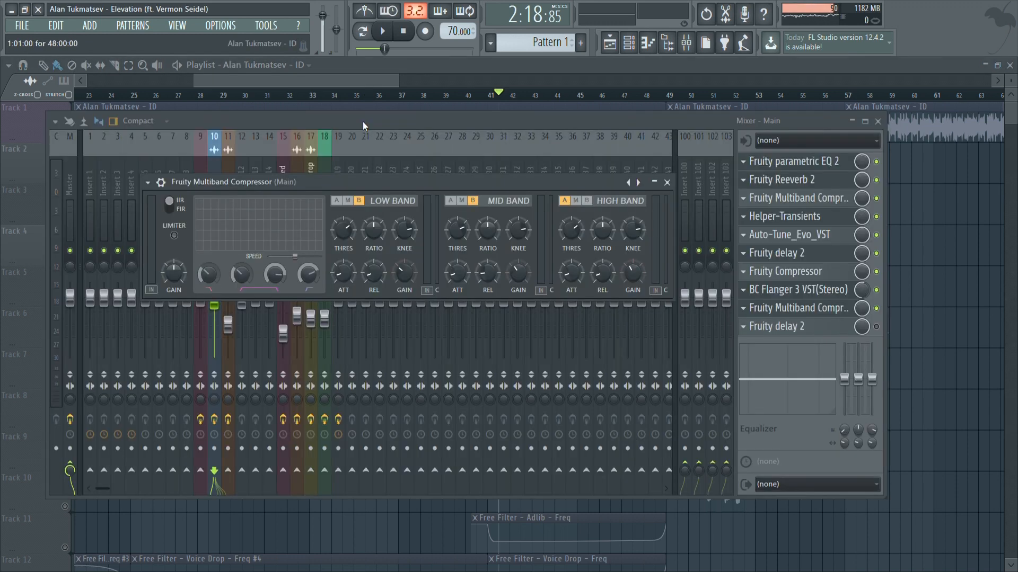
pyautogui.click(362, 84)
pyautogui.doubleClick(444, 171)
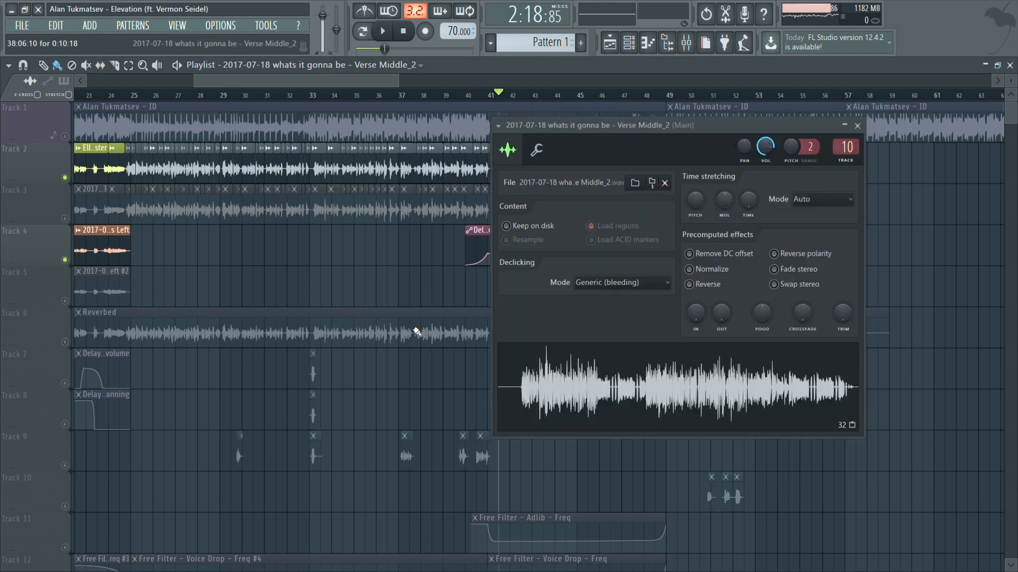
pyautogui.doubleClick(585, 406)
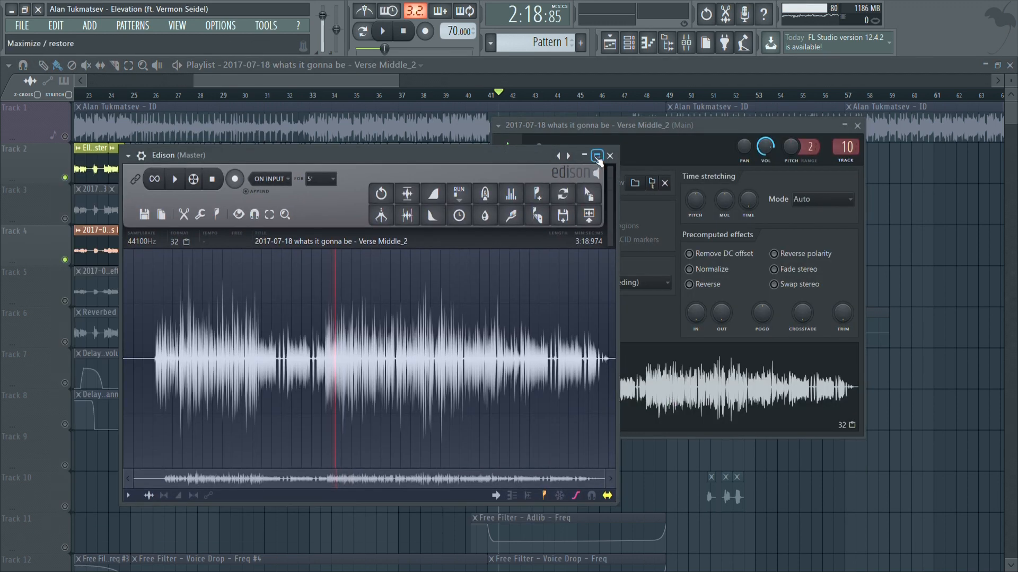
pyautogui.click(598, 157)
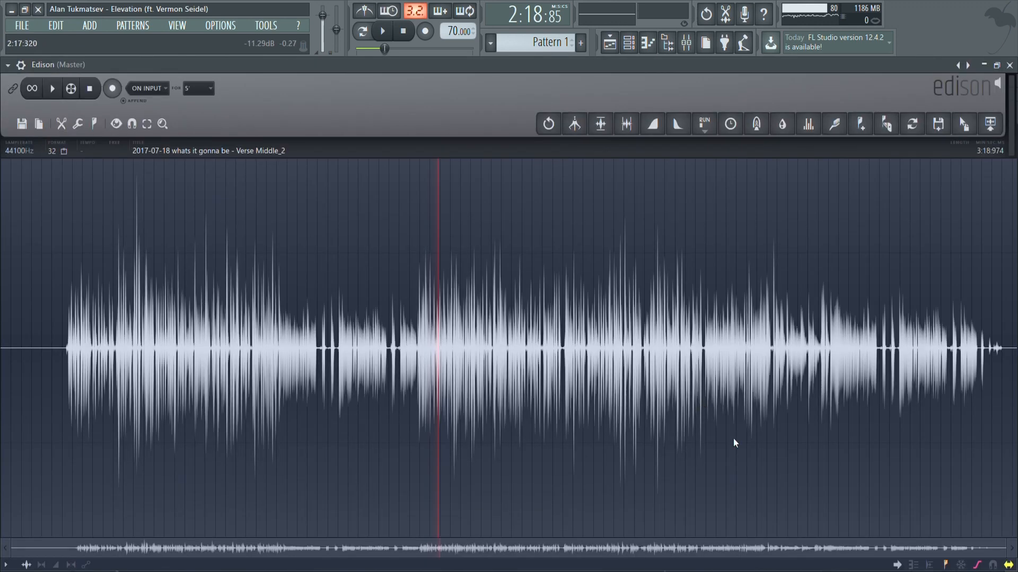
# - View the vocal as a spectrogram in Edison, select the bright sibilant burst from 53.966 to 54.113, and play it
pyautogui.click(913, 565)
pyautogui.moveTo(1008, 552); pyautogui.dragTo(309, 540)
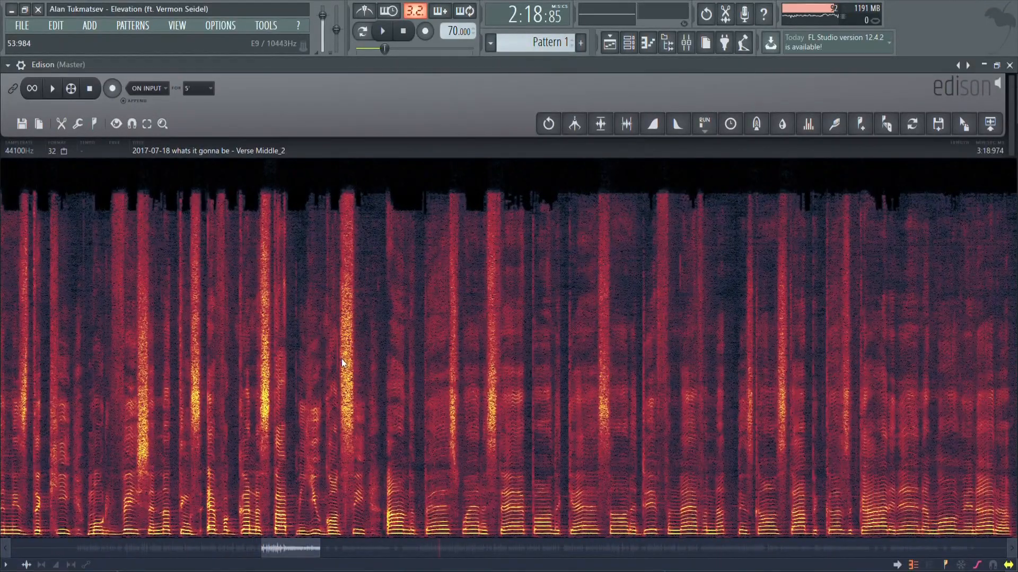
pyautogui.moveTo(340, 363); pyautogui.dragTo(352, 363)
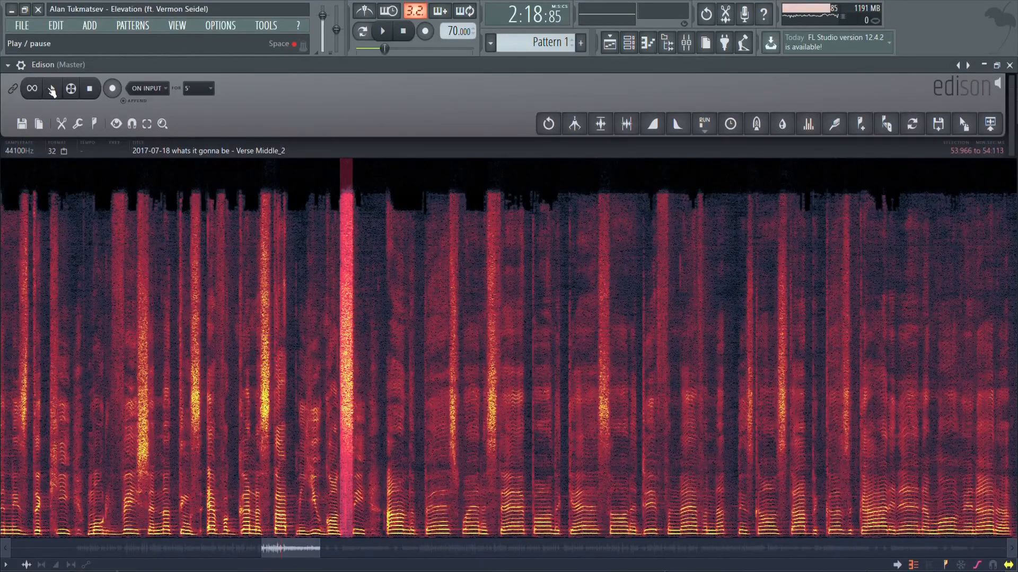
pyautogui.click(52, 91)
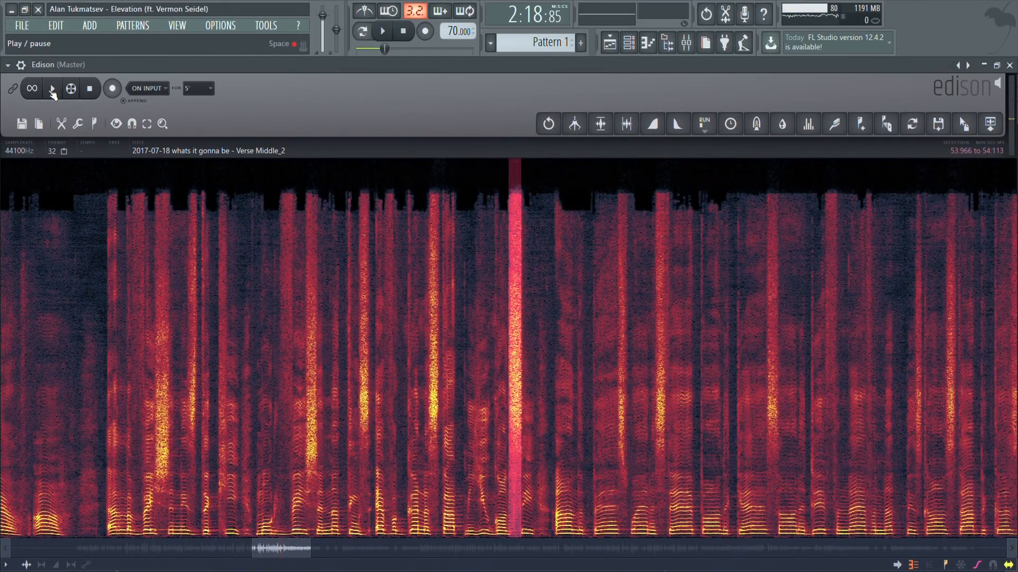
# - Return to the mixer, enable the Fruity delay 2 in the Main track's last slot, and compare its settings with the slot 6 delay
pyautogui.press('F5')
pyautogui.press('F9')
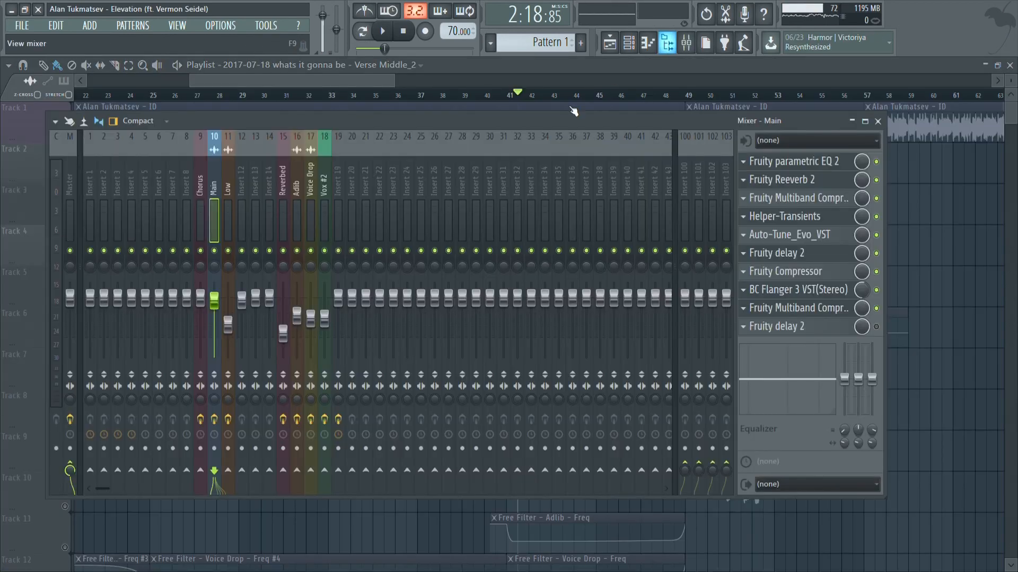
pyautogui.click(842, 332)
pyautogui.moveTo(317, 236); pyautogui.dragTo(538, 244)
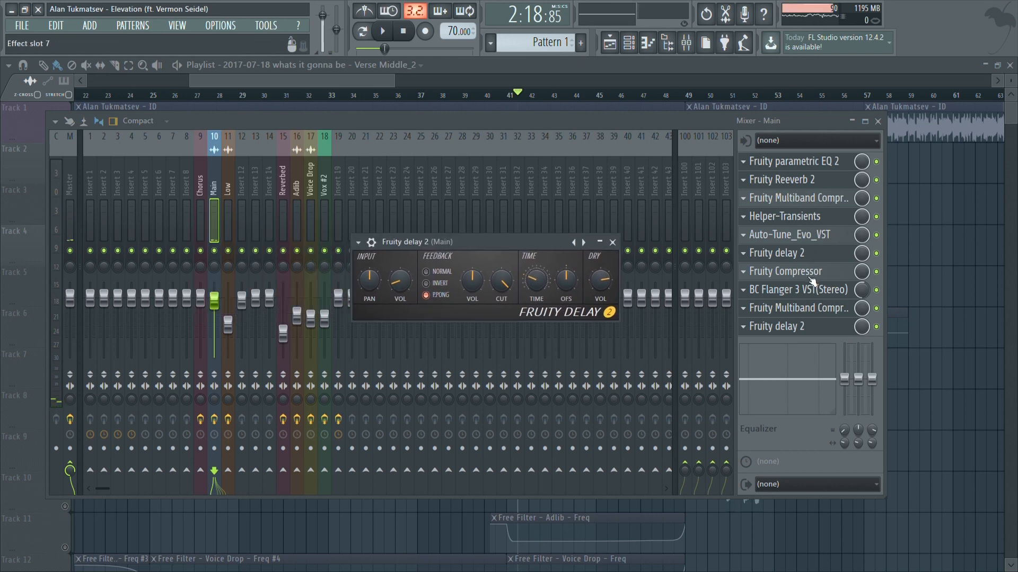
pyautogui.click(786, 261)
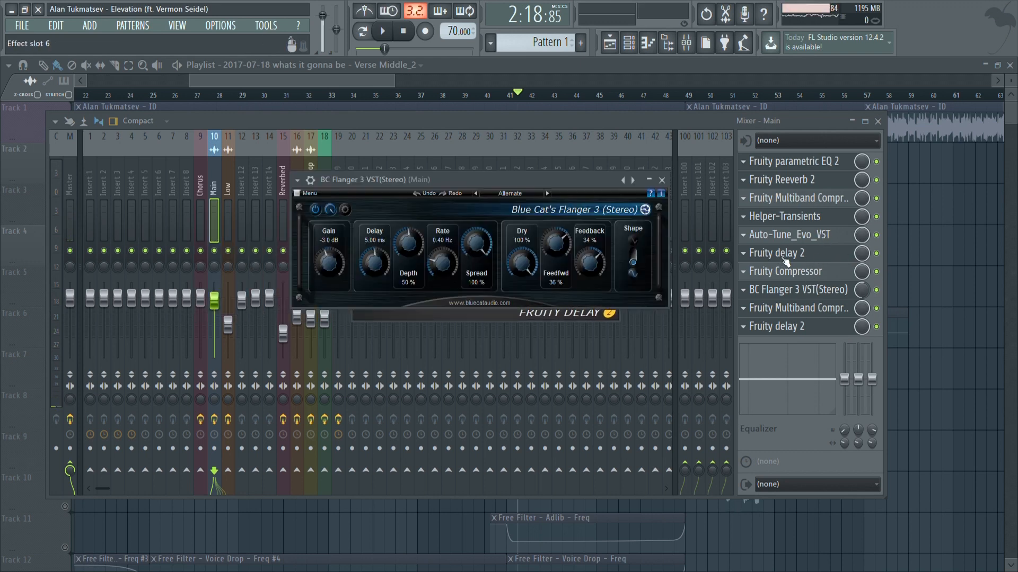
pyautogui.click(786, 261)
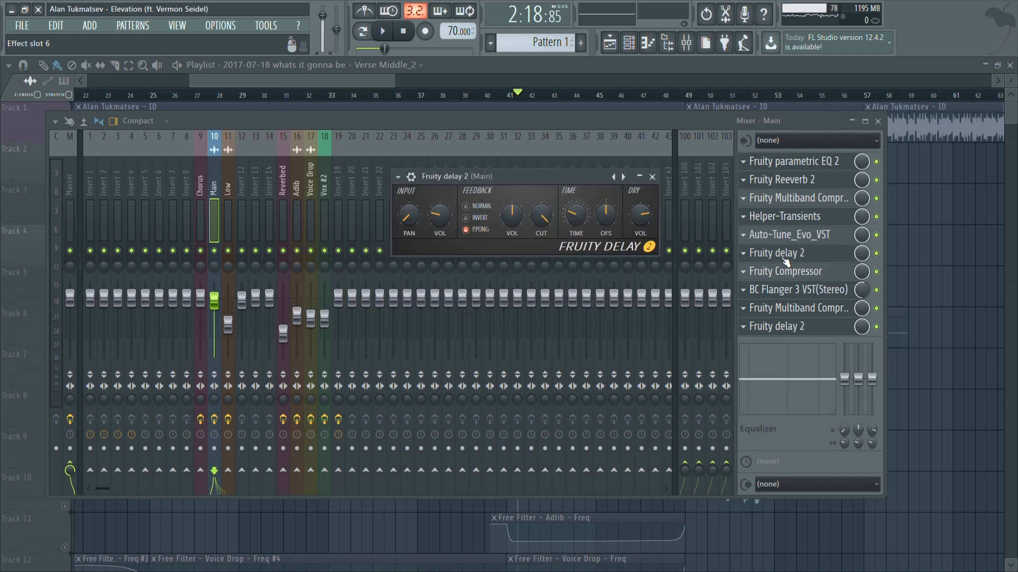
pyautogui.click(821, 334)
pyautogui.click(821, 334)
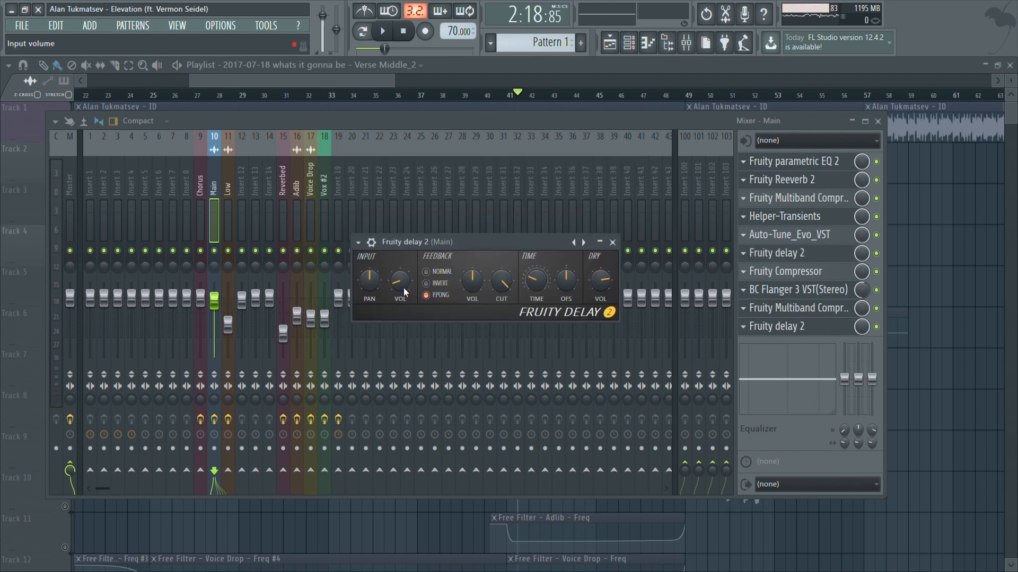
# - Audition the vocal with the last-slot Fruity delay 2, and bring the playlist with the delay volume automation into view
pyautogui.press('space')
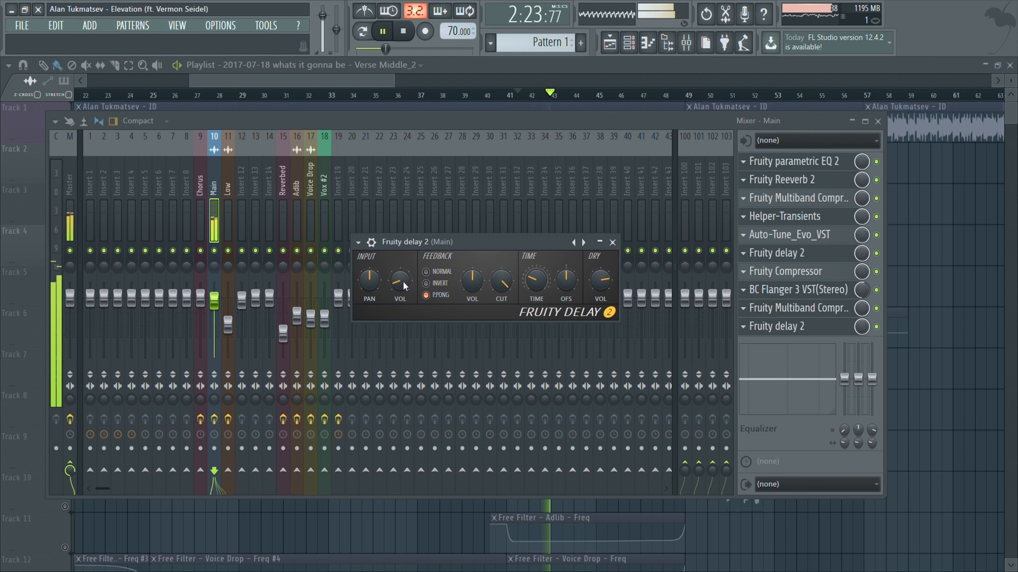
pyautogui.press('space')
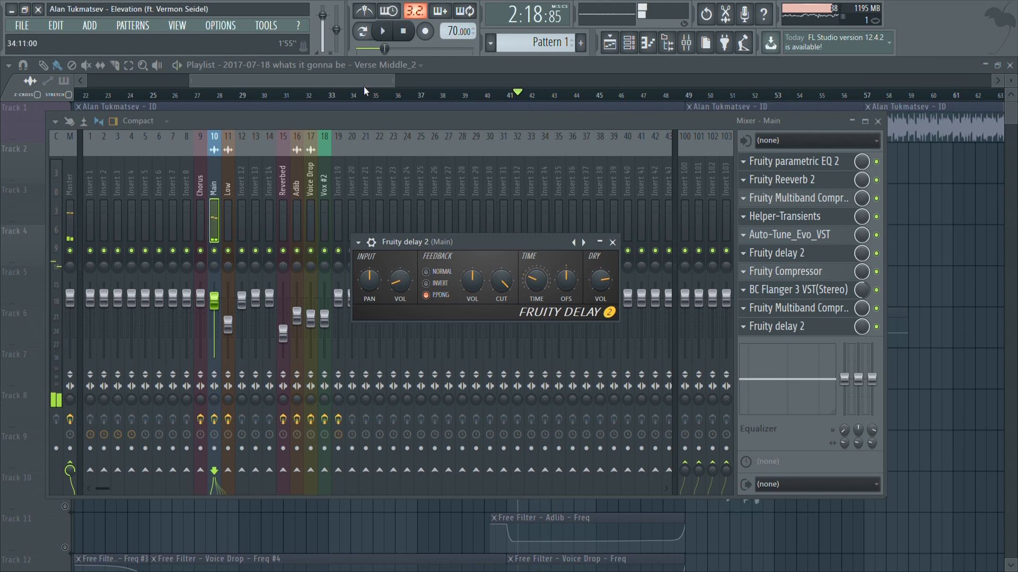
pyautogui.click(366, 84)
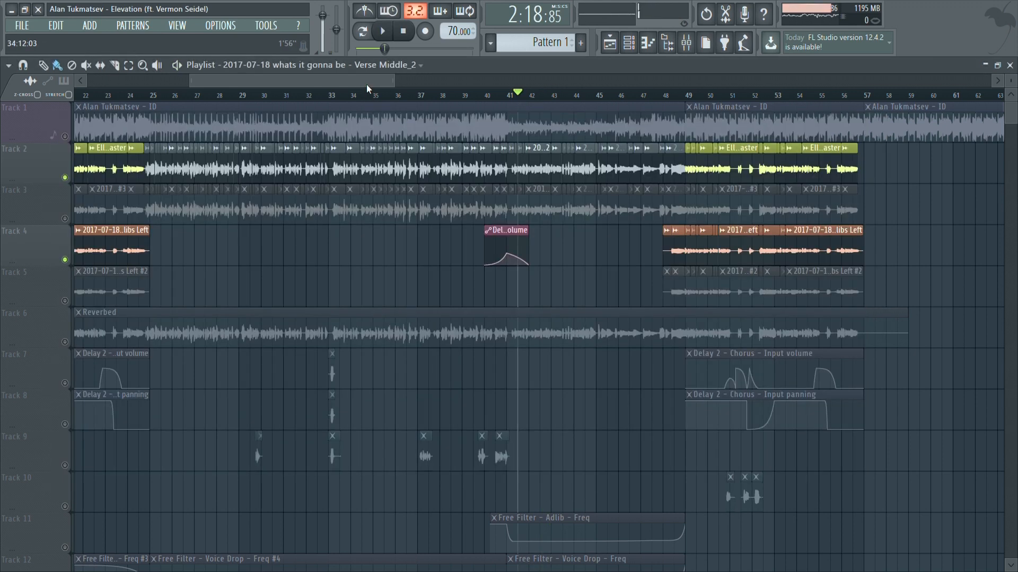